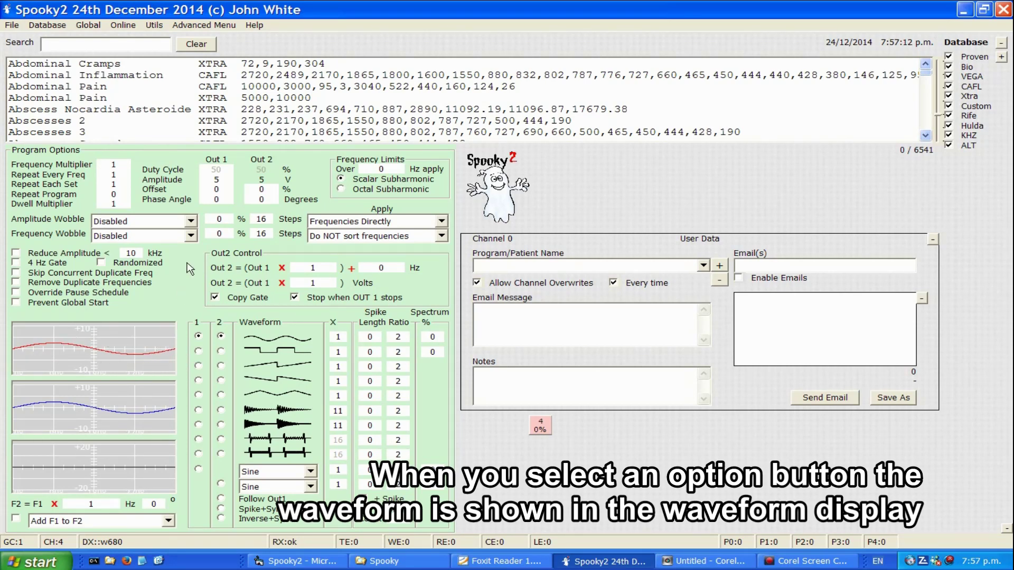
# - Set the Out 1 amplitude to 20 V and apply it to the waveform display
pyautogui.doubleClick(213, 180)
pyautogui.write('20')
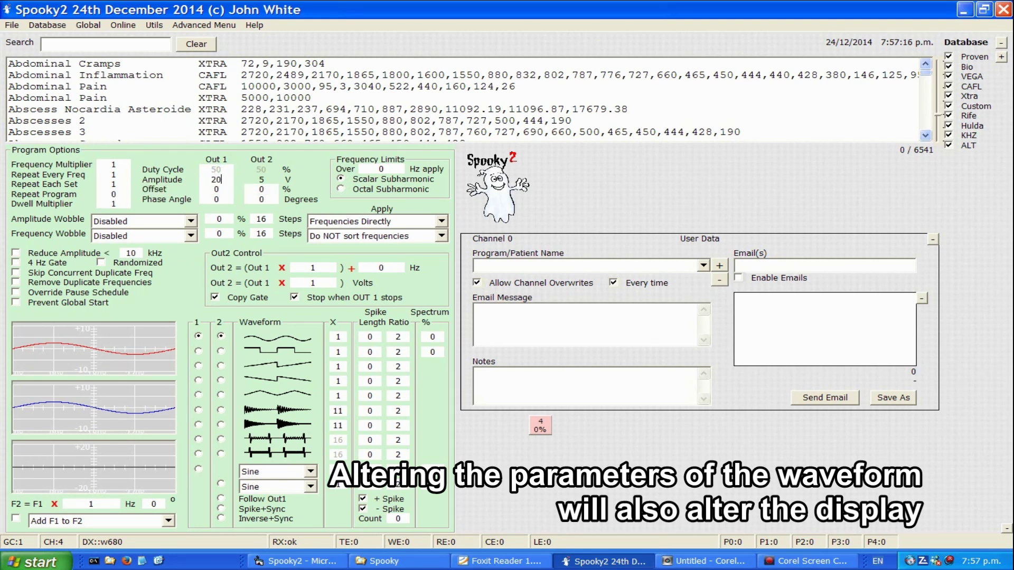
pyautogui.click(158, 346)
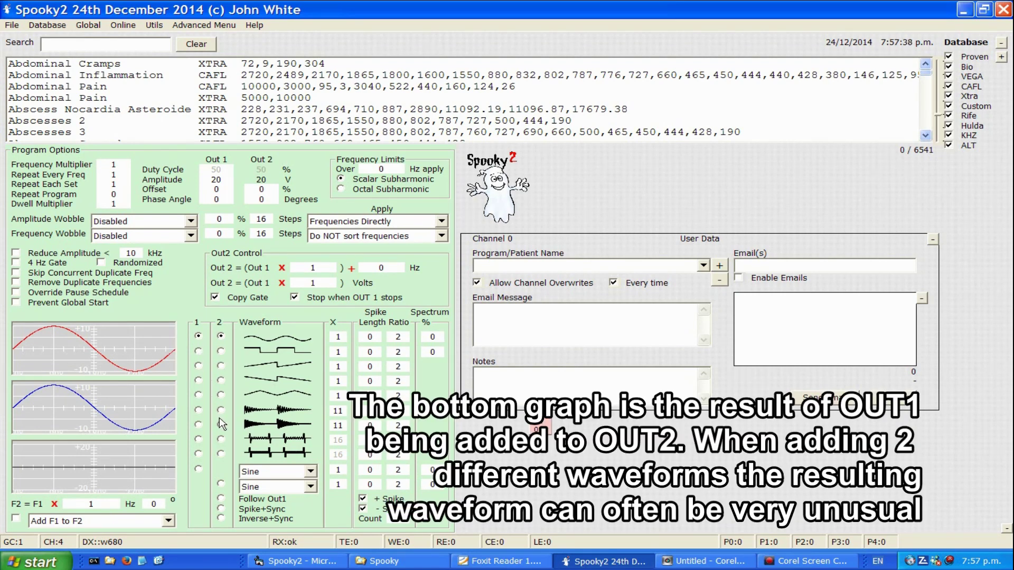
# - Switch Out 1 in turn through the square, sawtooth, inverted sawtooth, triangle, damped sine, damped square, H-Bomb sine and H-Bomb square waveforms
pyautogui.click(198, 351)
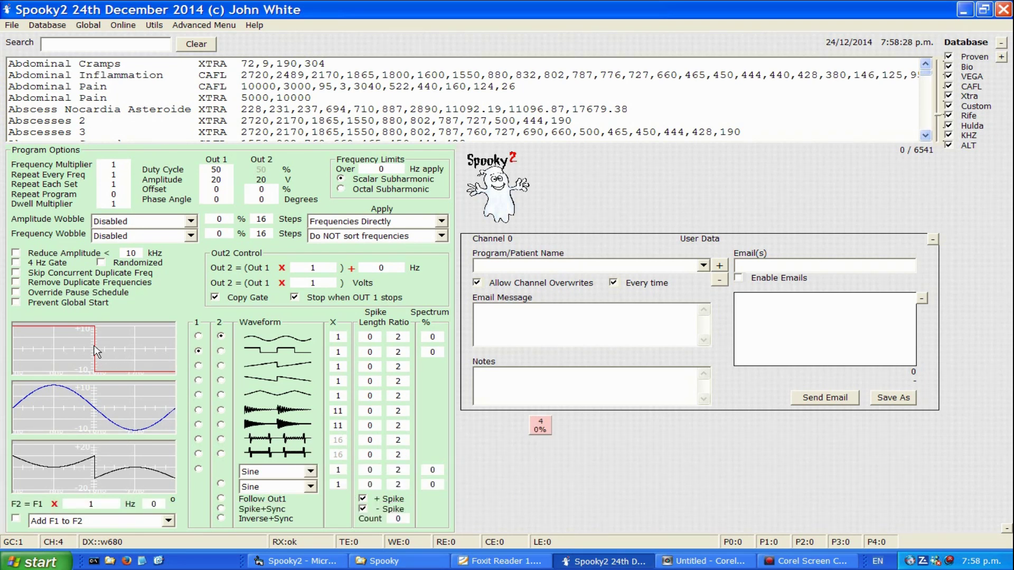
pyautogui.click(198, 366)
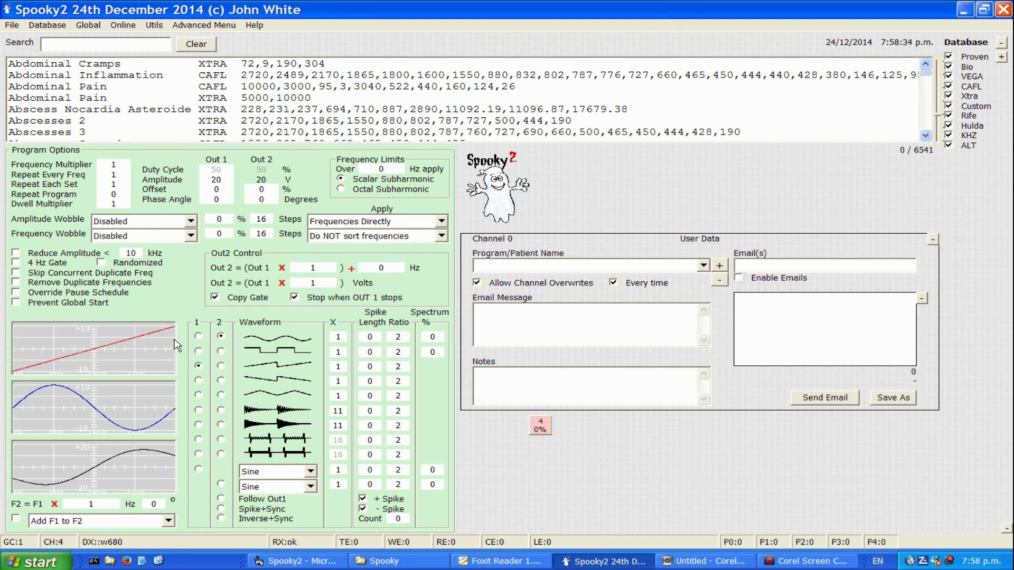
pyautogui.click(199, 380)
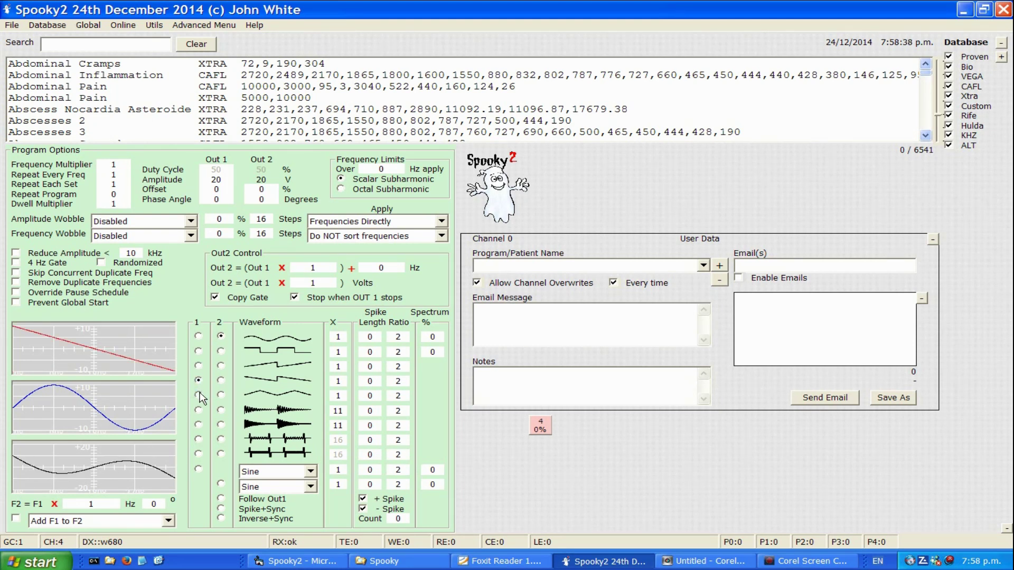
pyautogui.click(198, 395)
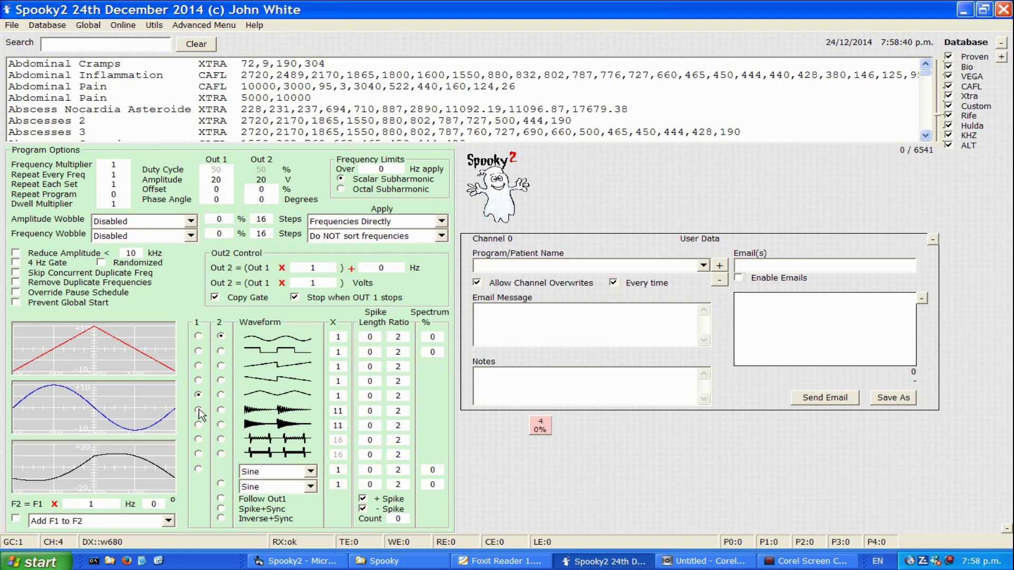
pyautogui.click(198, 409)
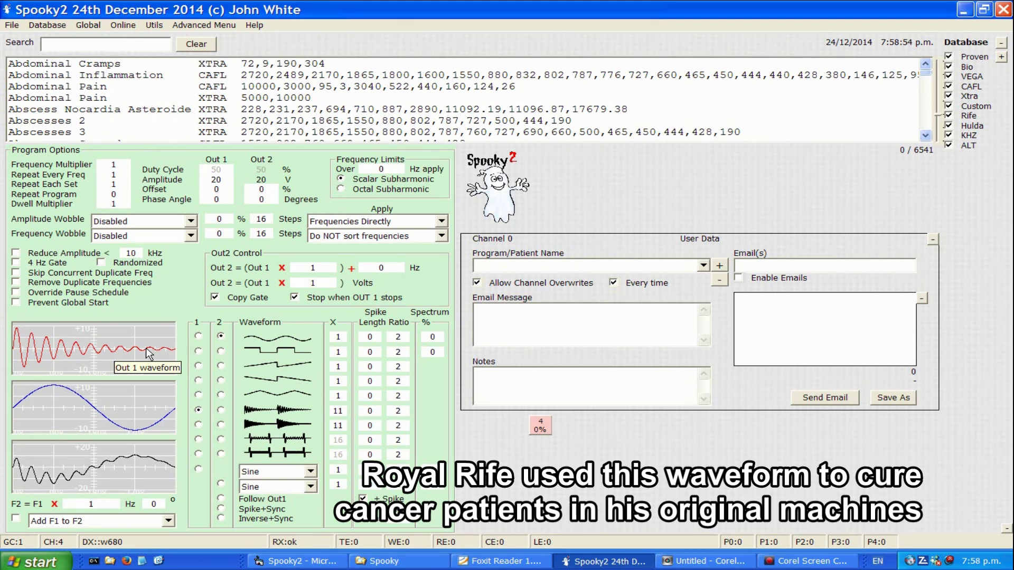
pyautogui.click(199, 425)
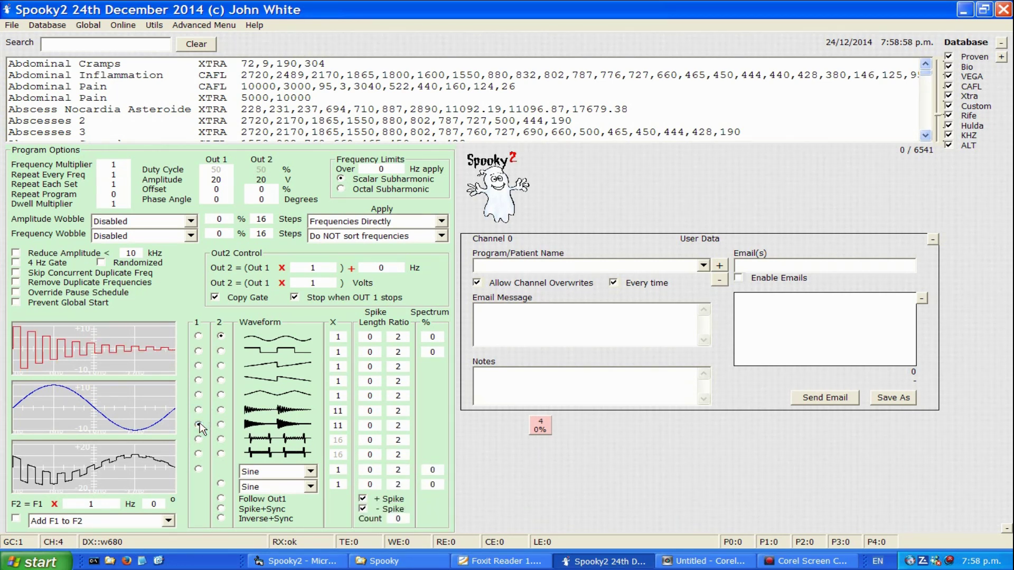
pyautogui.click(199, 439)
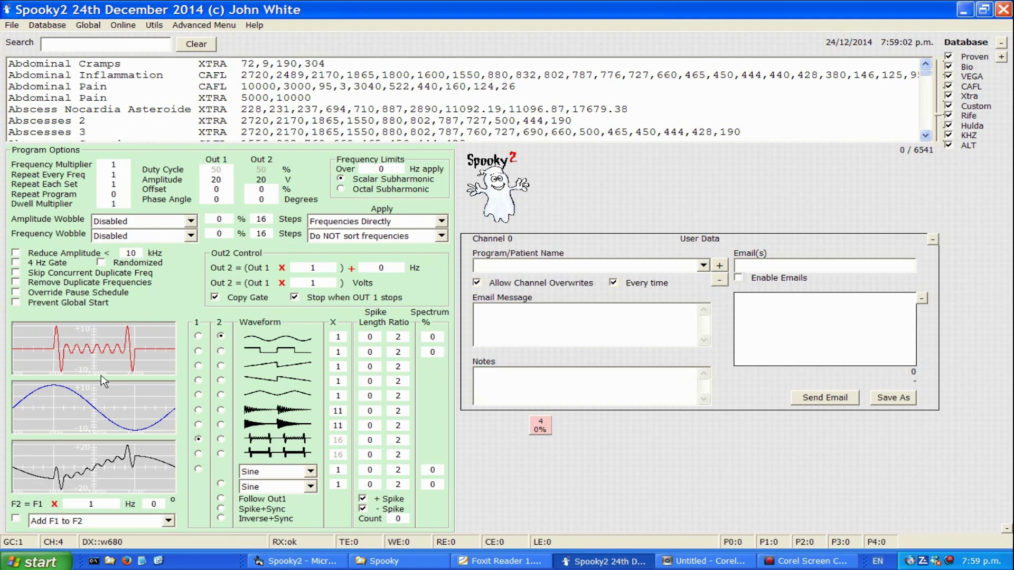
pyautogui.click(198, 454)
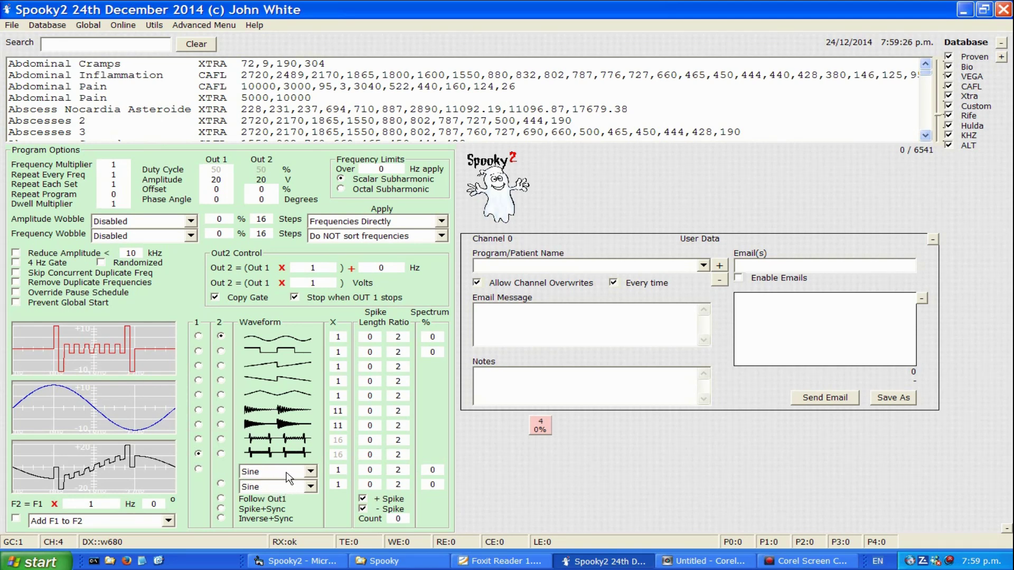
# - Switch Out 1 to its custom waveform and choose Insomnia Pulse, BXBY, Lily and finally the Inverted Octal waveform
pyautogui.click(199, 470)
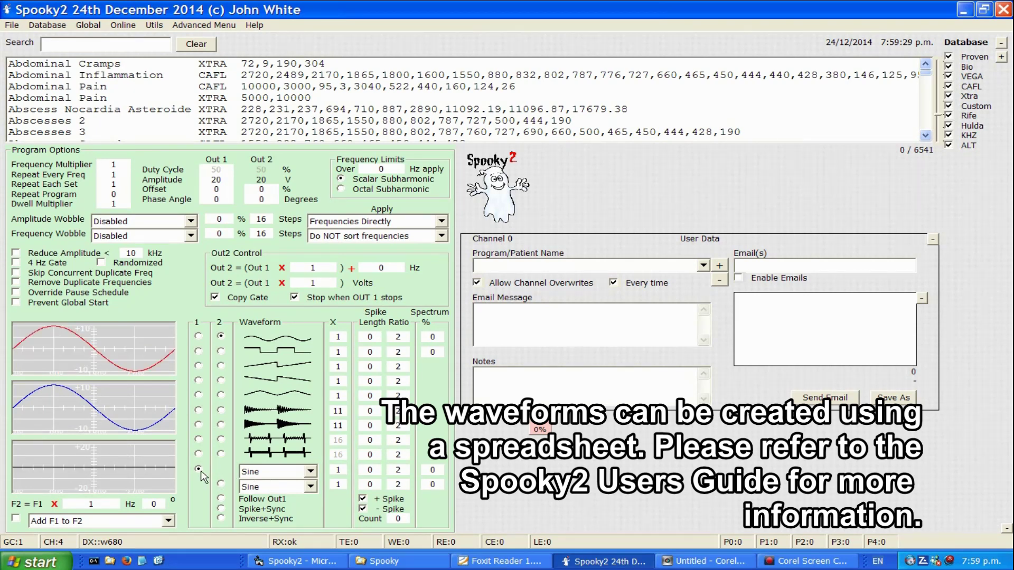
pyautogui.click(311, 471)
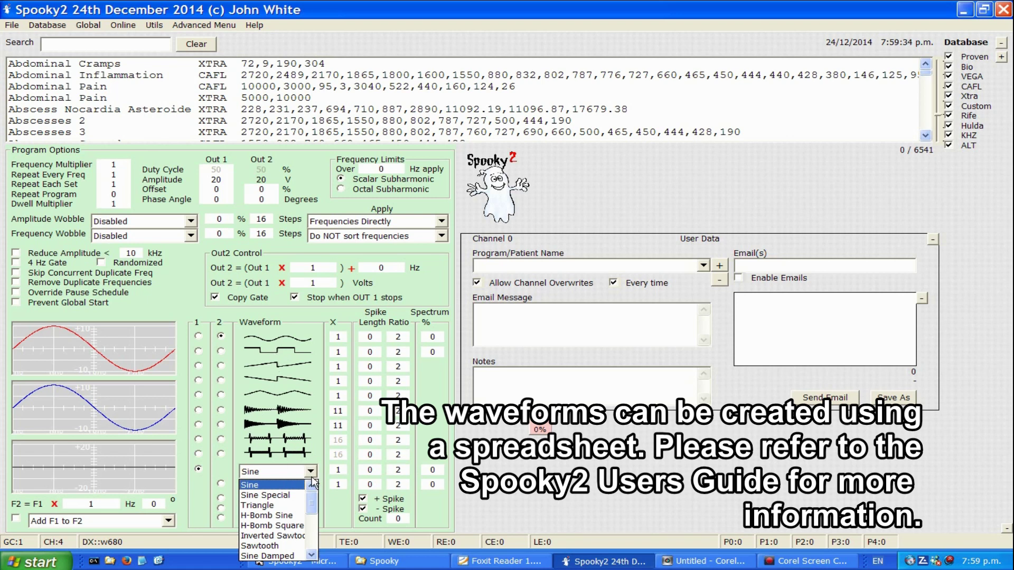
pyautogui.moveTo(314, 496); pyautogui.dragTo(315, 520)
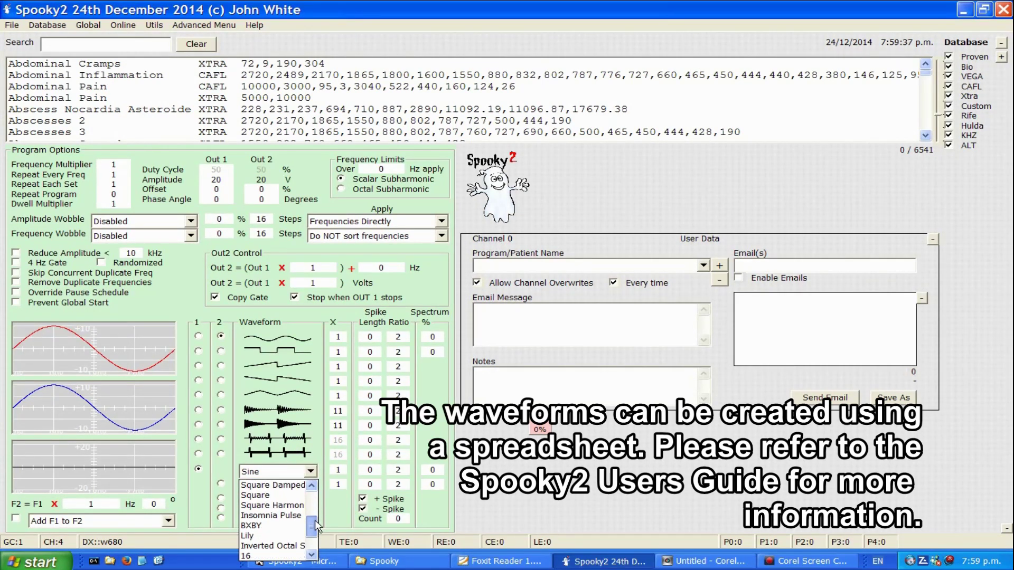
pyautogui.click(287, 516)
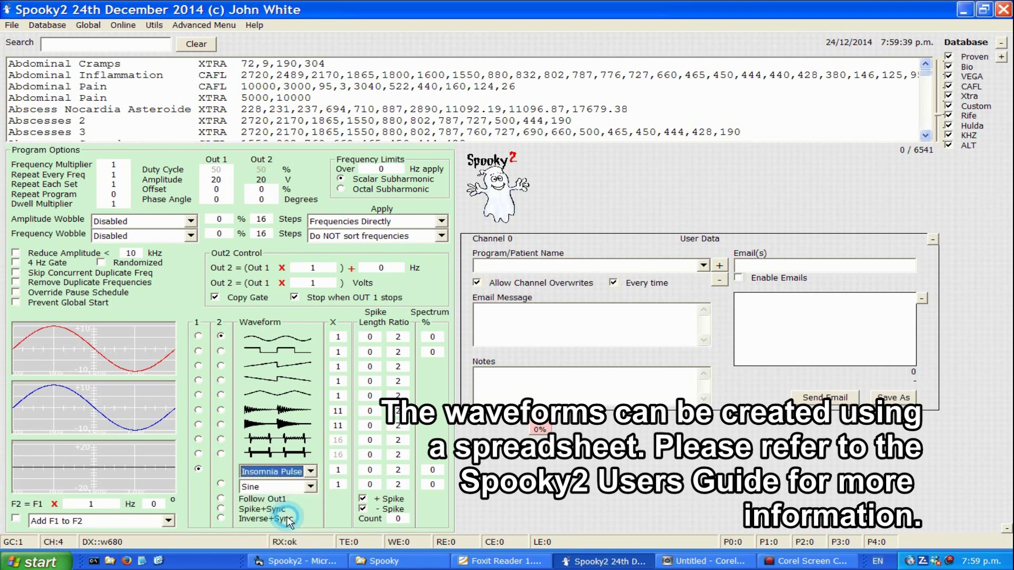
pyautogui.click(311, 472)
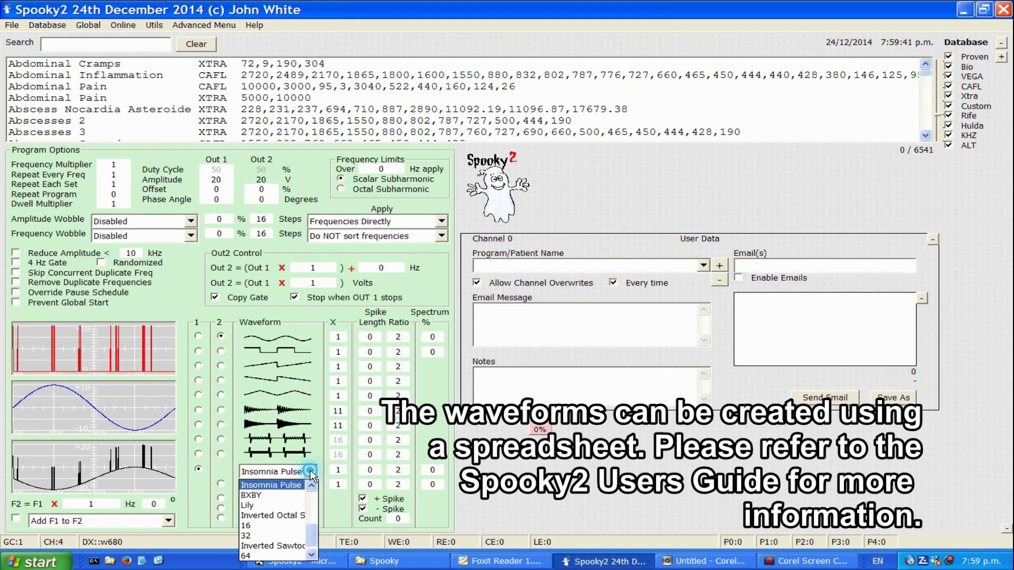
pyautogui.click(285, 496)
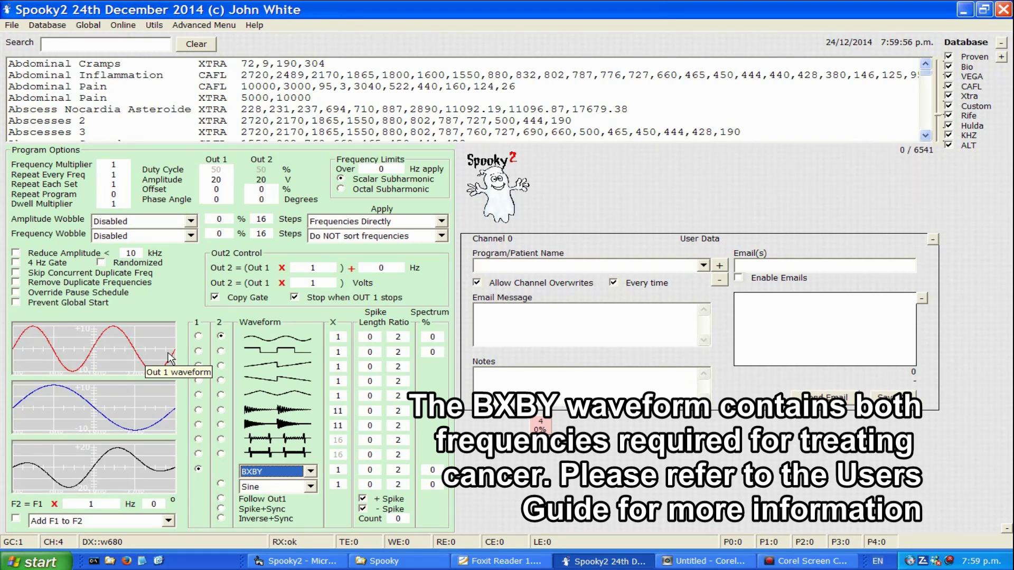
pyautogui.click(311, 472)
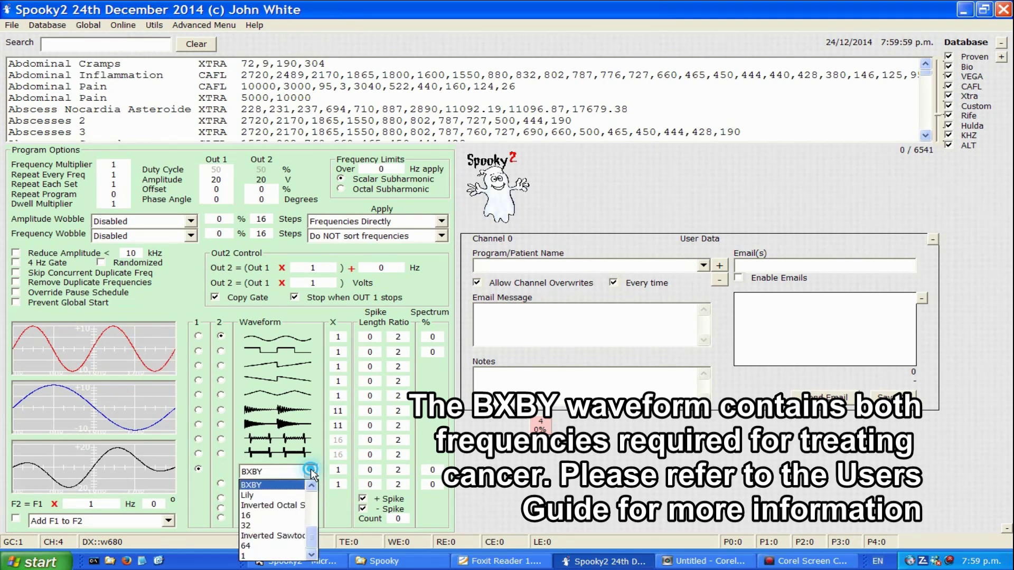
pyautogui.click(289, 495)
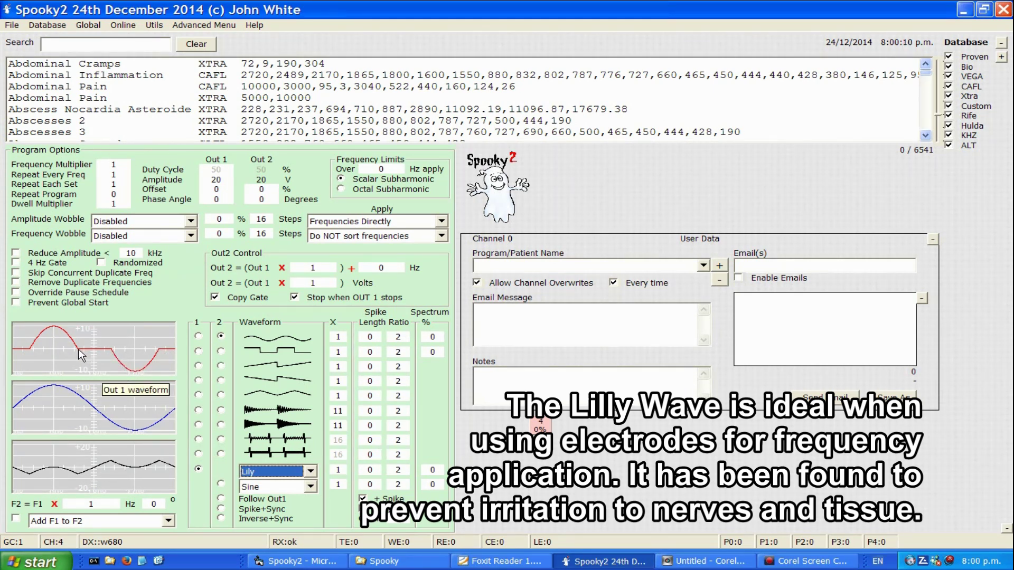
pyautogui.click(311, 471)
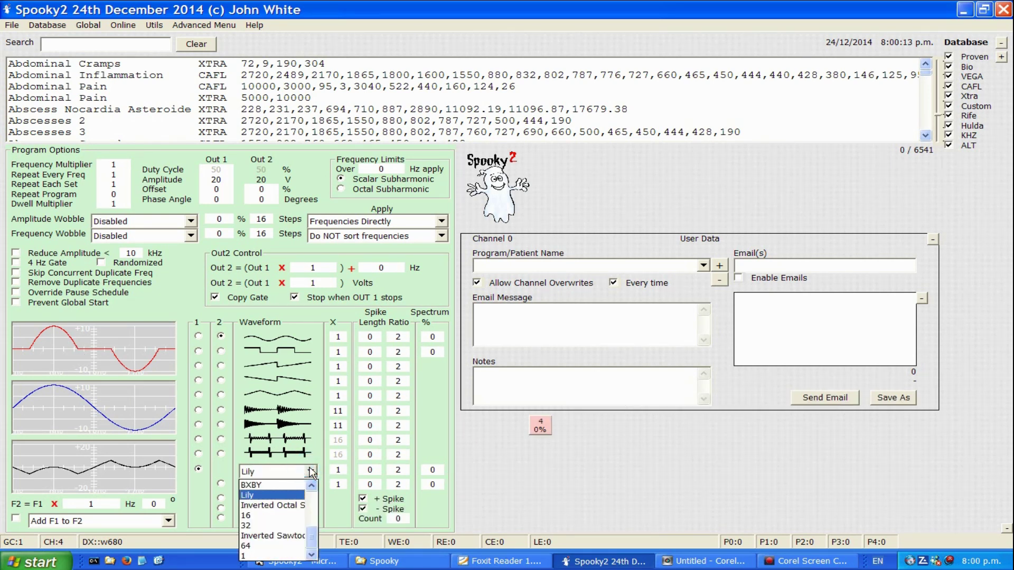
pyautogui.click(290, 505)
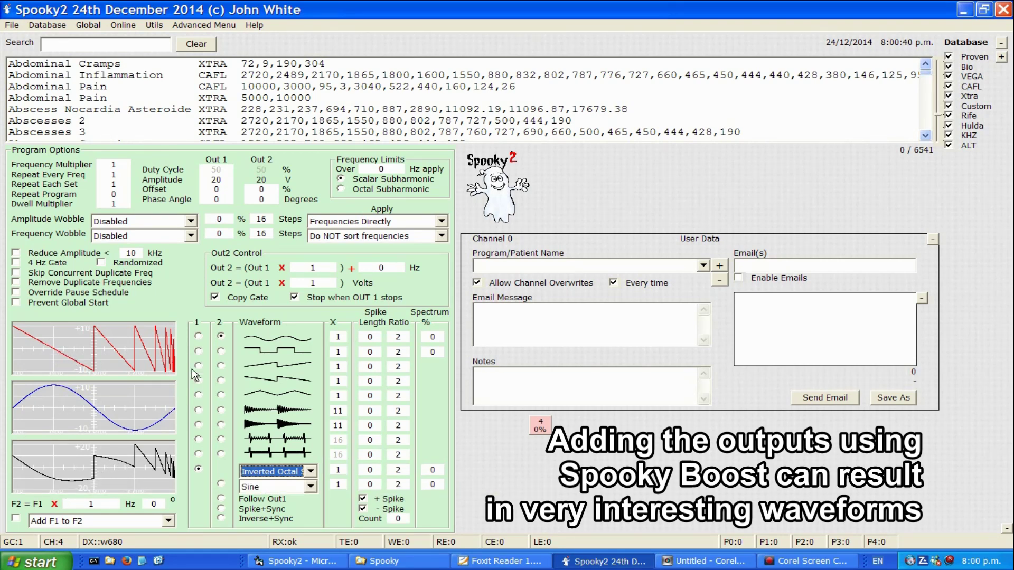
# - Switch Out 2 in turn to the square, sawtooth and damped square waveforms to compare the combined output
pyautogui.click(220, 351)
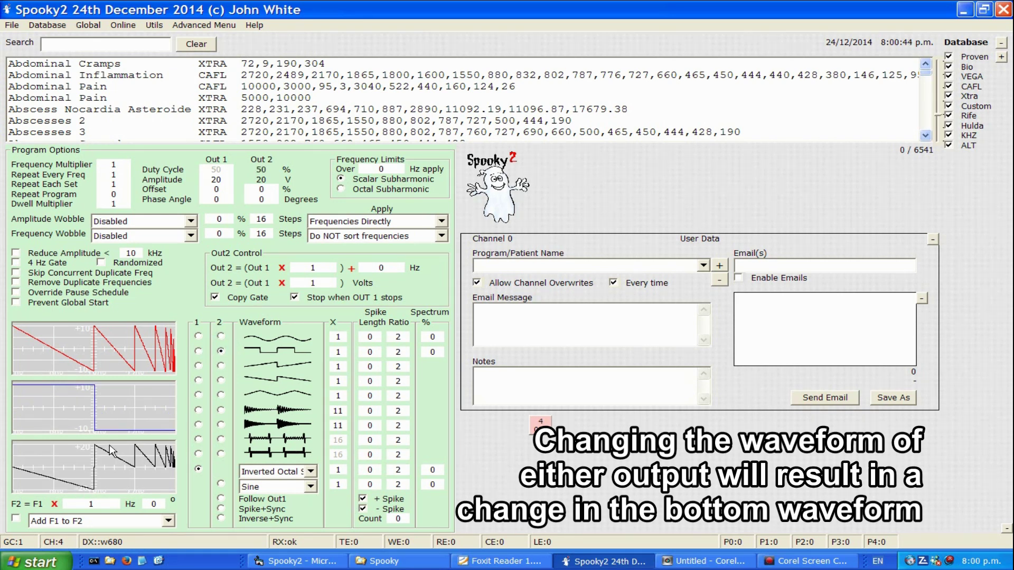
pyautogui.click(221, 365)
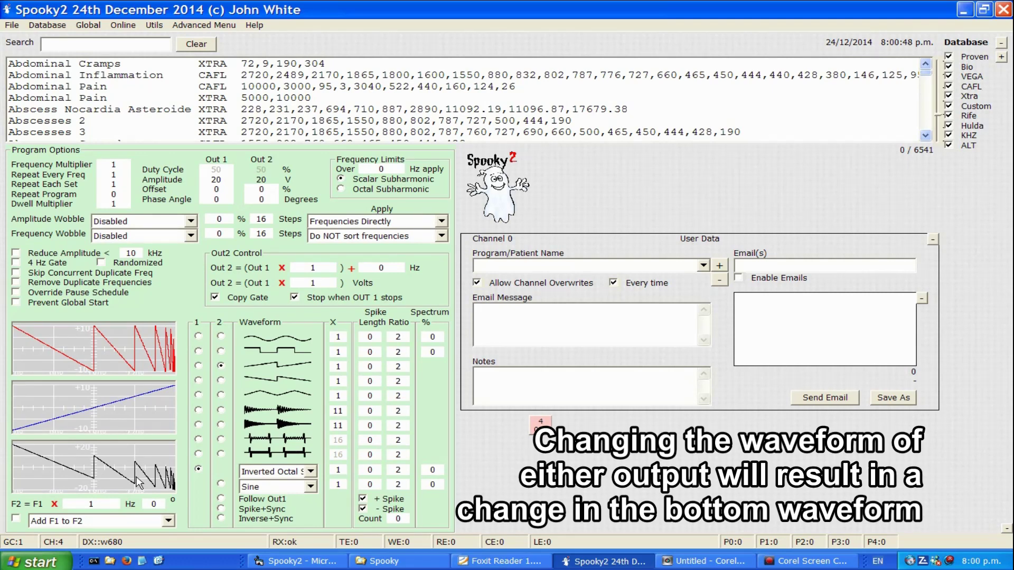
pyautogui.click(221, 425)
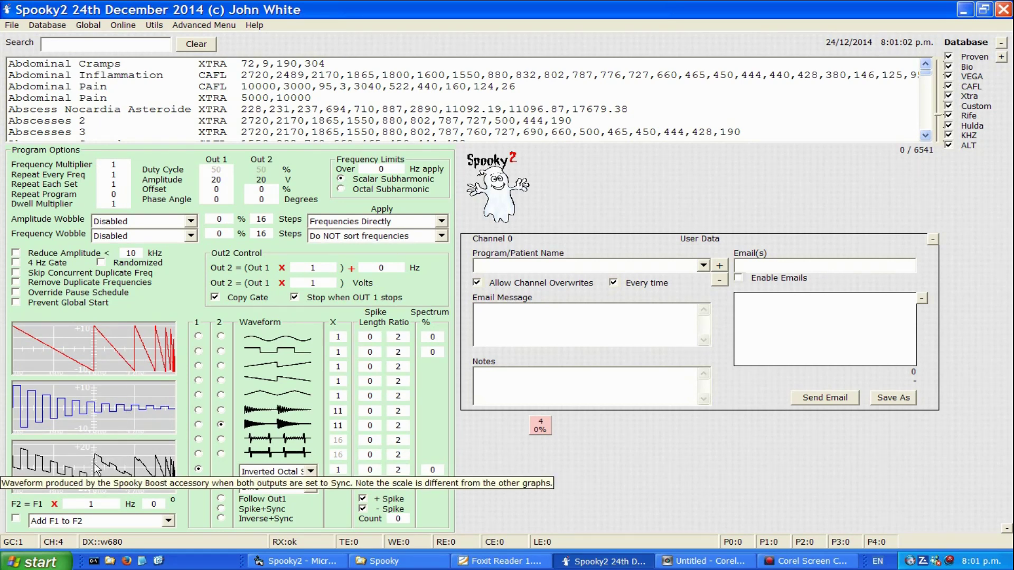
# - Set both outputs to the sine waveform and the F2 frequency multiplier to 11
pyautogui.click(198, 336)
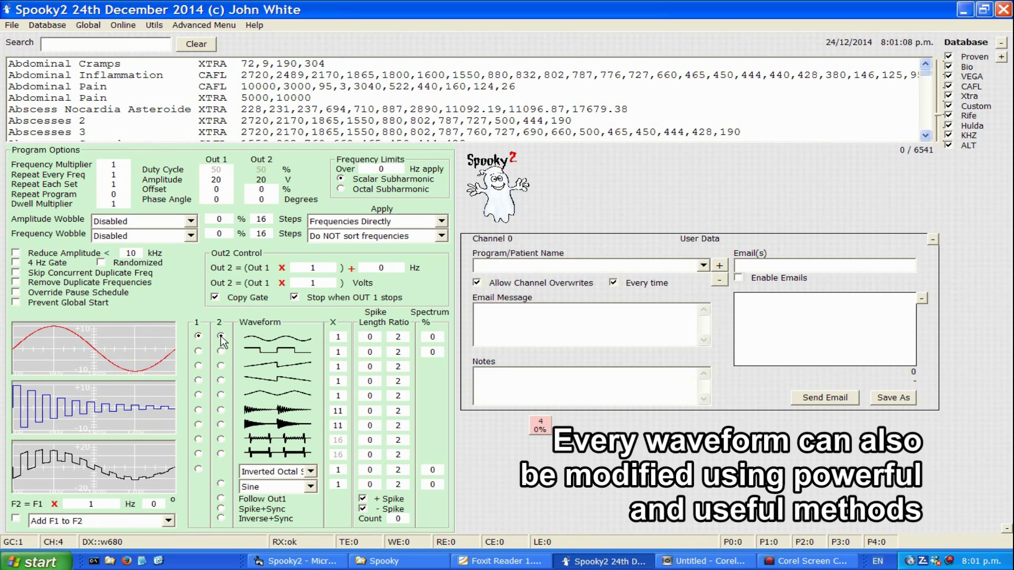
pyautogui.click(221, 337)
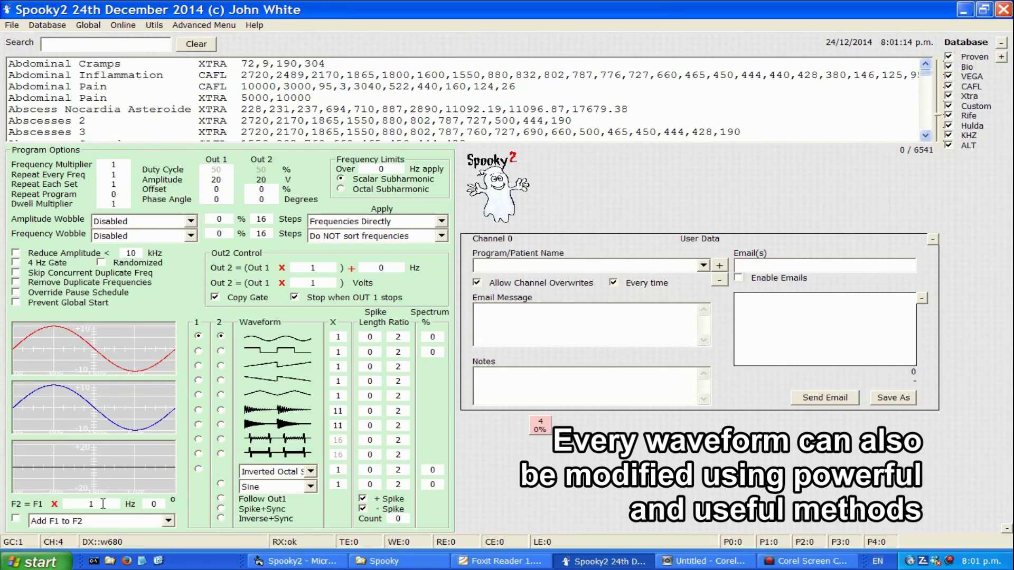
pyautogui.moveTo(97, 502)
pyautogui.doubleClick(87, 503)
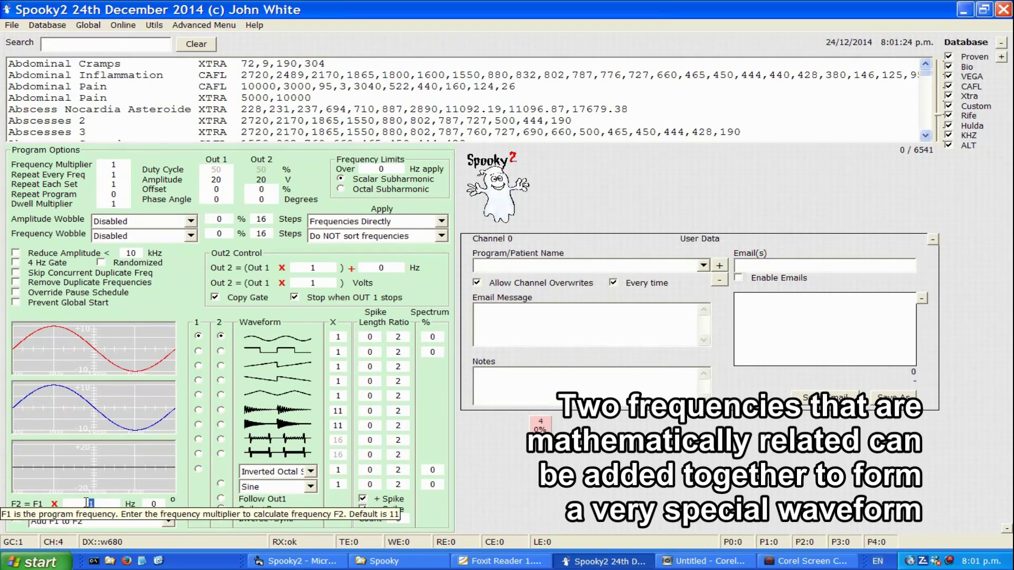
pyautogui.write('1')
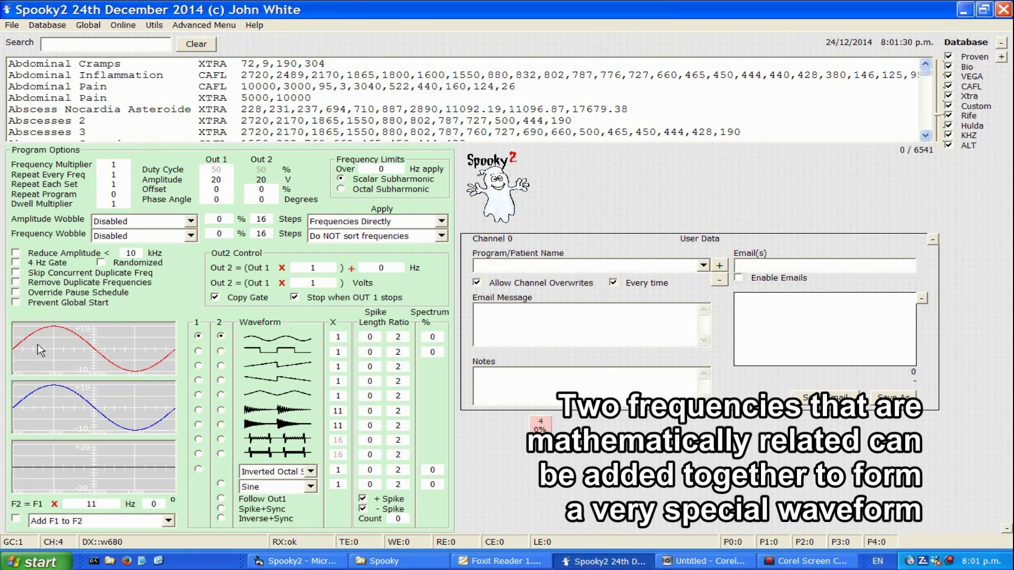
# - Enable the F2 function and change its method to Modulate F2 using F1, trying AM DSB first and AM SSB second
pyautogui.click(16, 520)
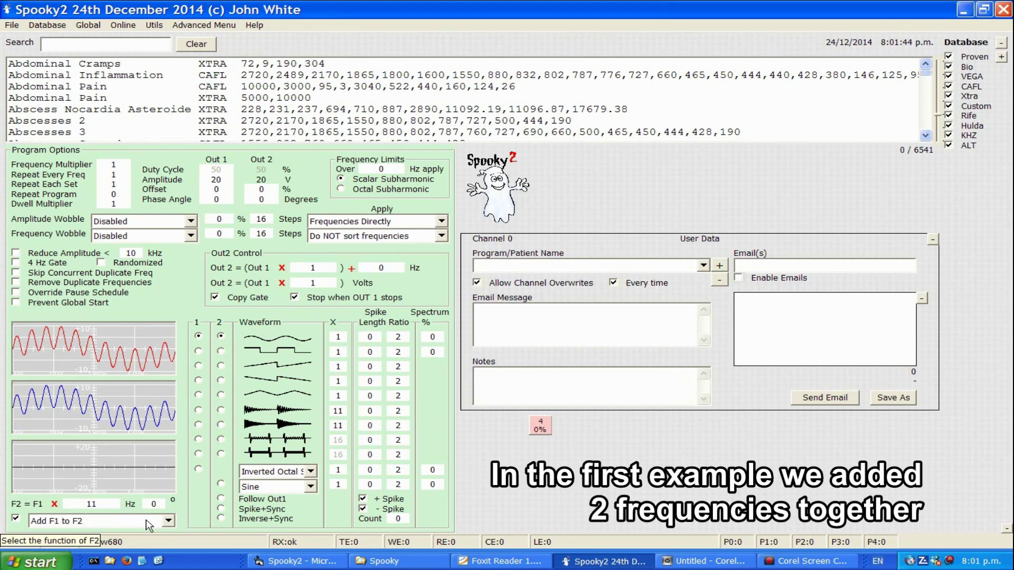
pyautogui.click(169, 521)
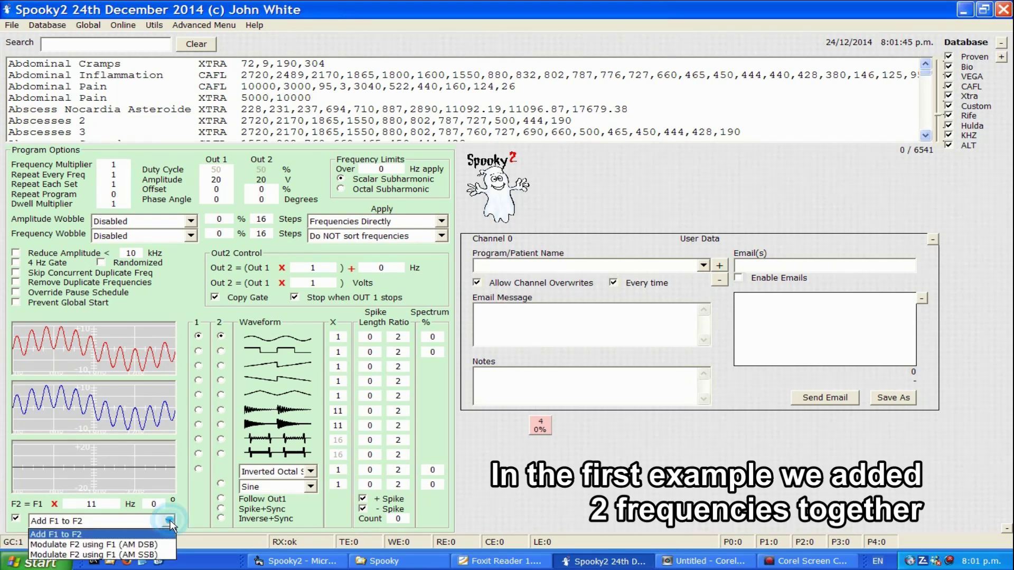
pyautogui.click(119, 544)
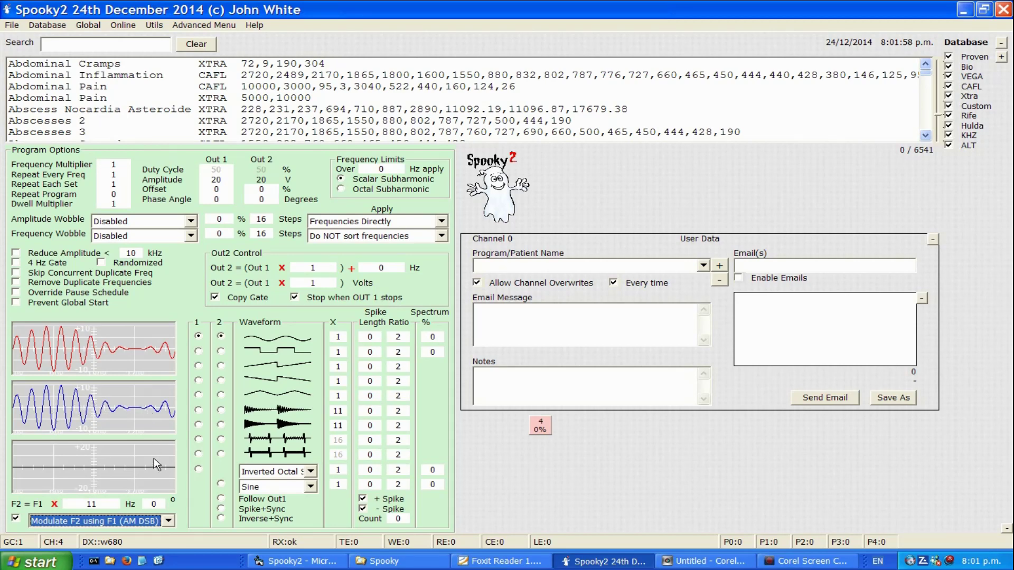
pyautogui.click(169, 521)
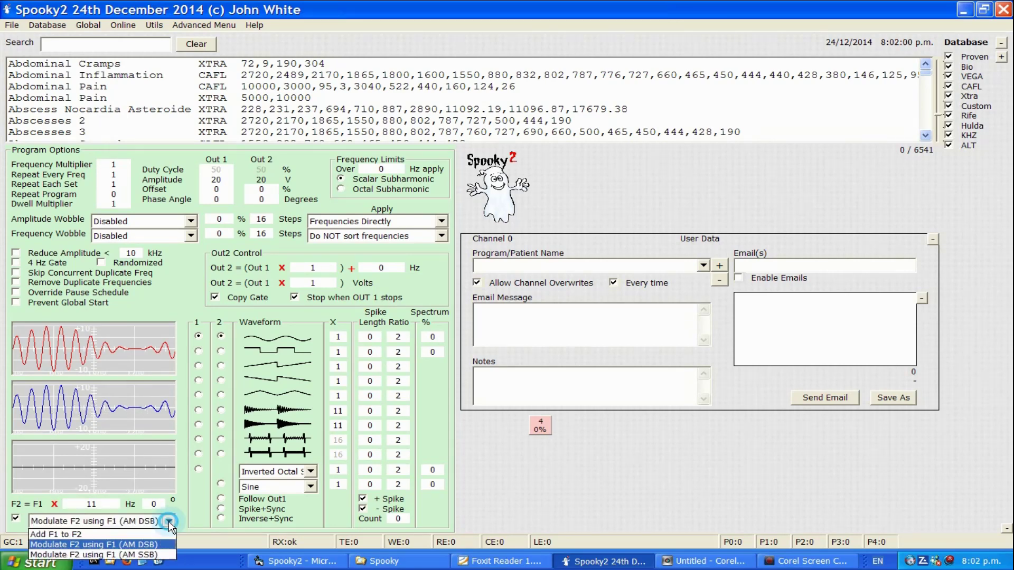
pyautogui.click(151, 556)
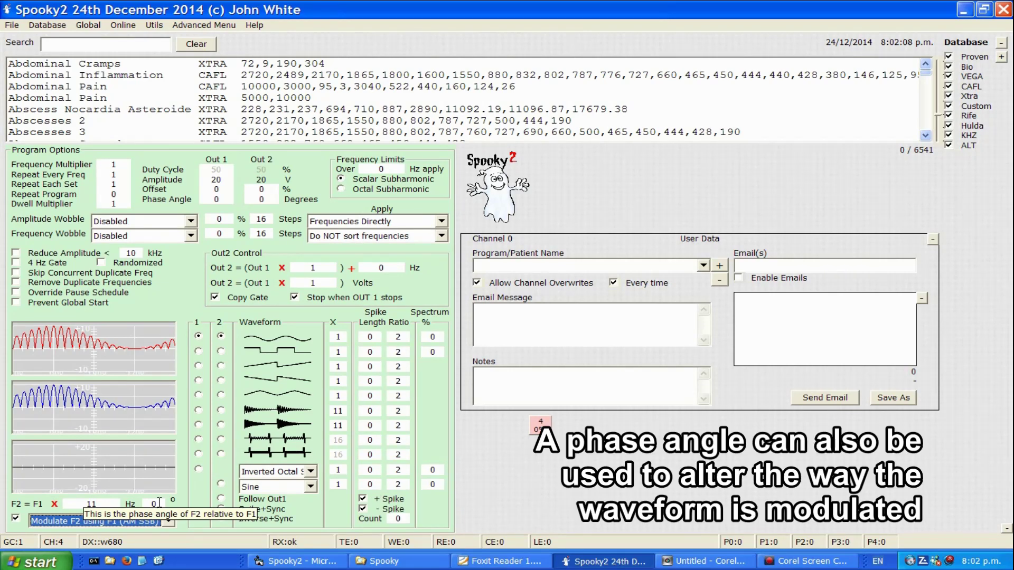
# - Set the phase angle of F2 relative to F1 to 90 degrees and change the F2 function to Add F1 to F2
pyautogui.doubleClick(145, 503)
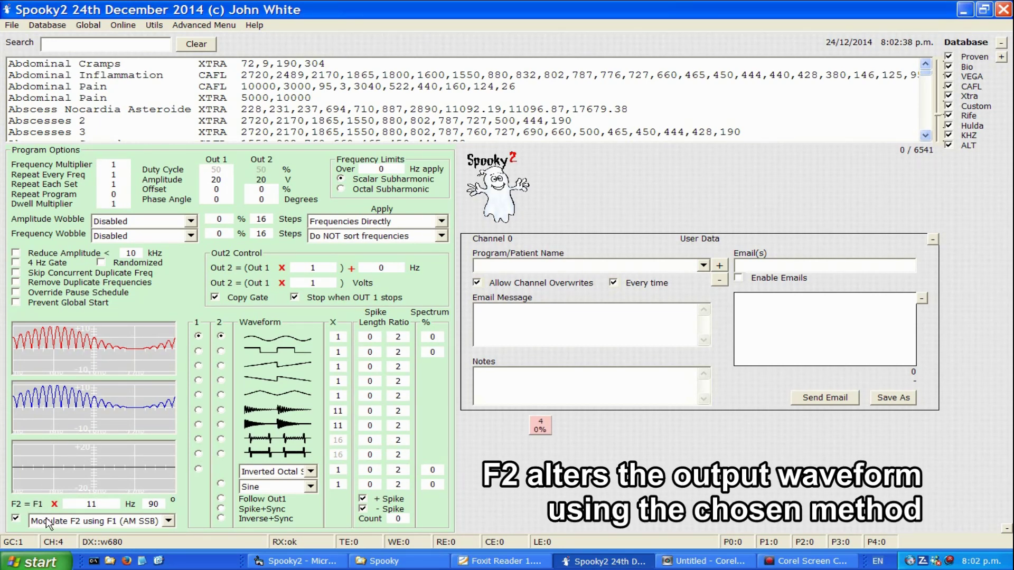
pyautogui.click(169, 522)
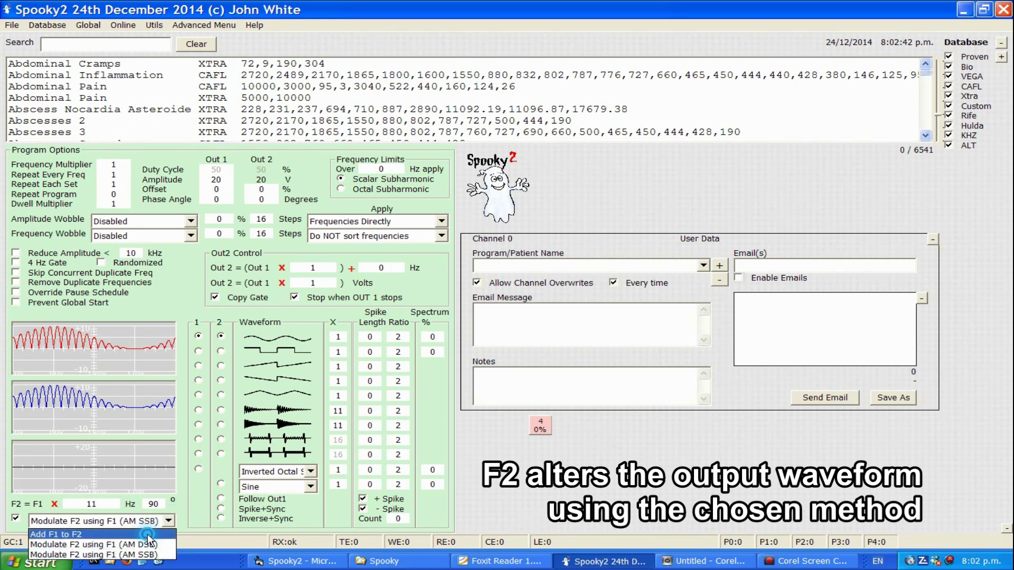
pyautogui.click(148, 534)
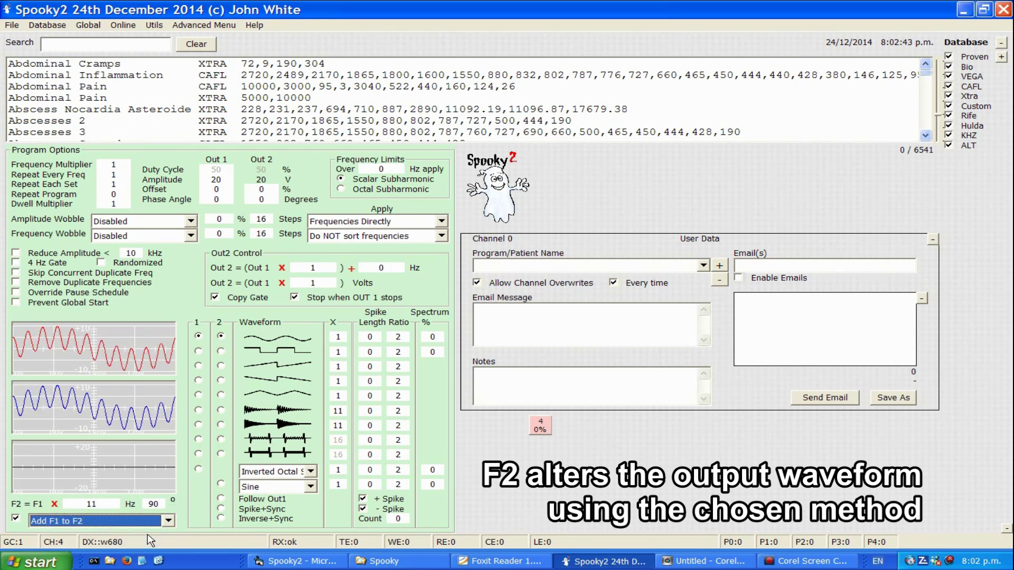
# - Disable F2, set Out 2 to Follow Out1, and switch Out 1 in turn to the square, sawtooth and ninth listed waveforms
pyautogui.click(16, 520)
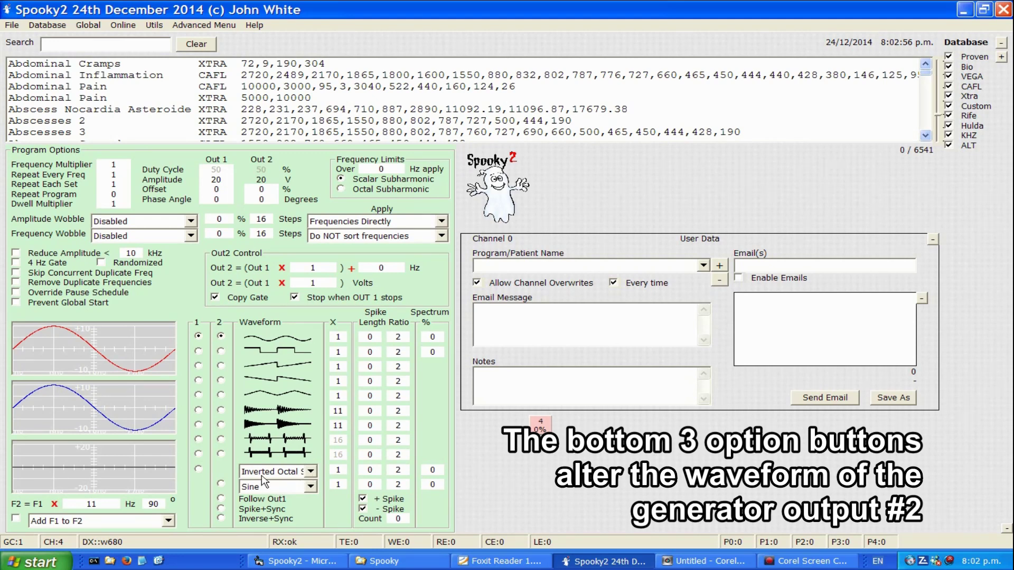
pyautogui.click(220, 499)
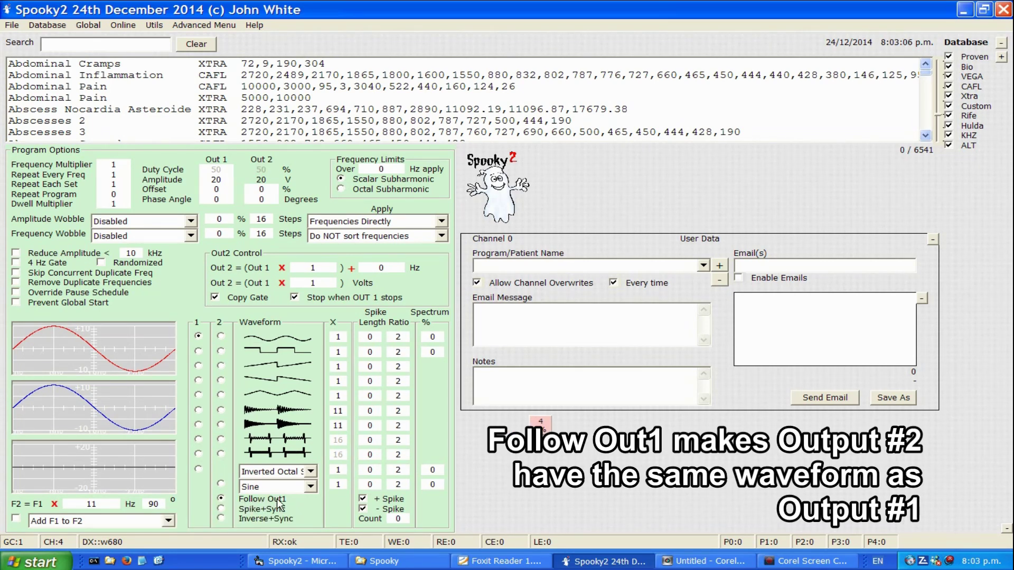
pyautogui.click(198, 350)
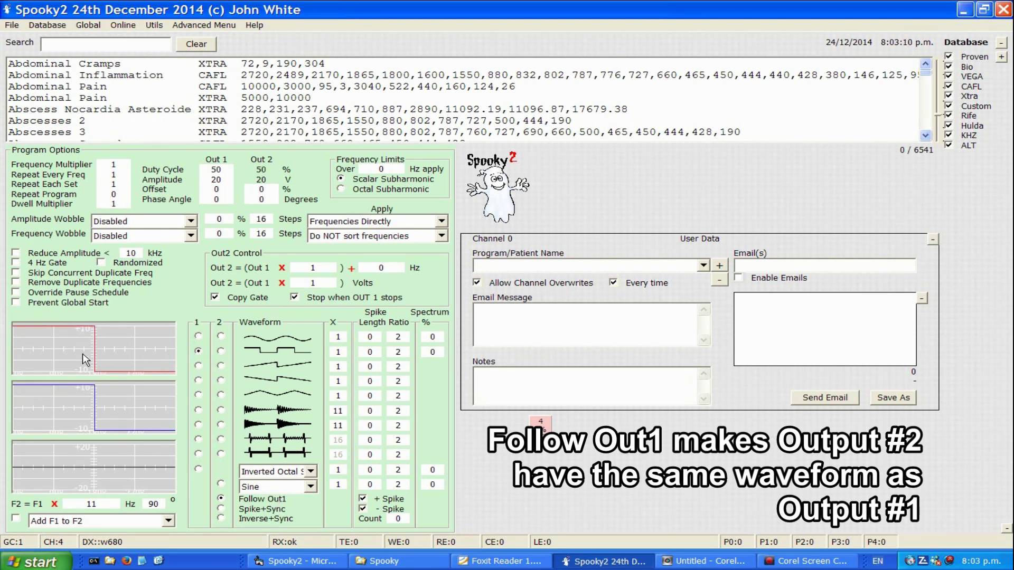
pyautogui.click(198, 365)
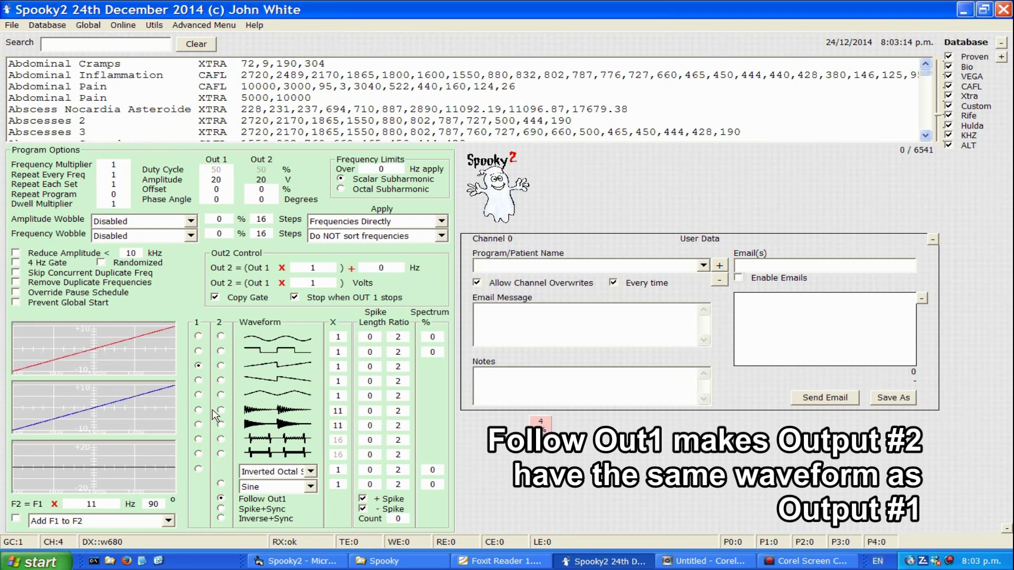
pyautogui.click(198, 453)
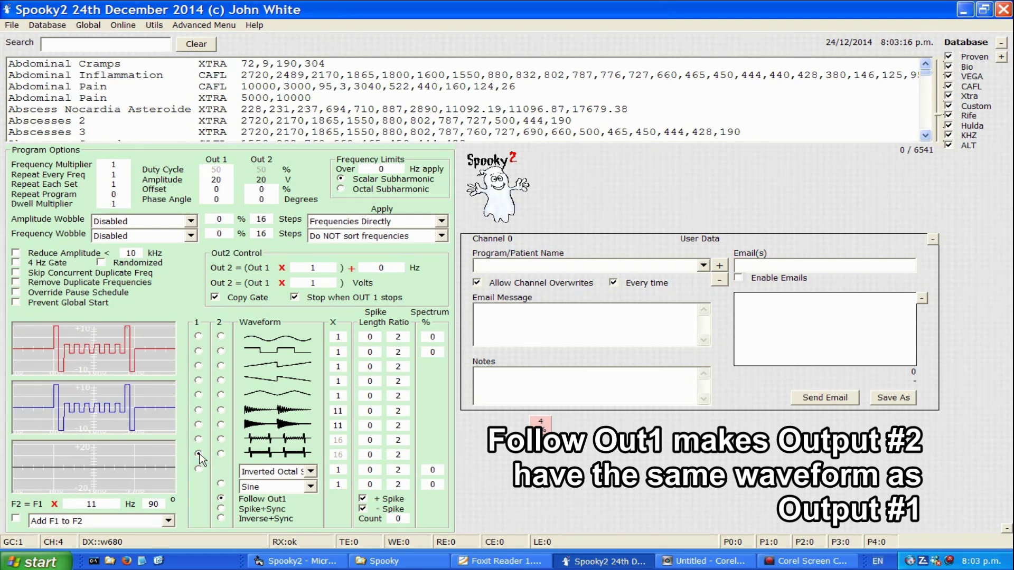
# - Compare Inverse+Sync and Spike+Sync on Out 2, changing Out 1 to the sine waveform in between
pyautogui.click(221, 518)
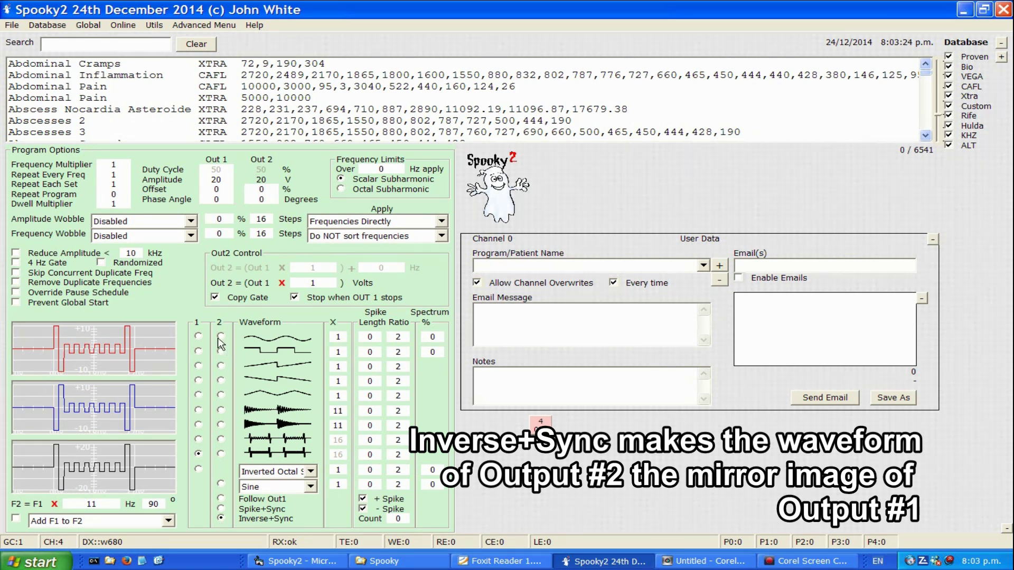
pyautogui.click(198, 337)
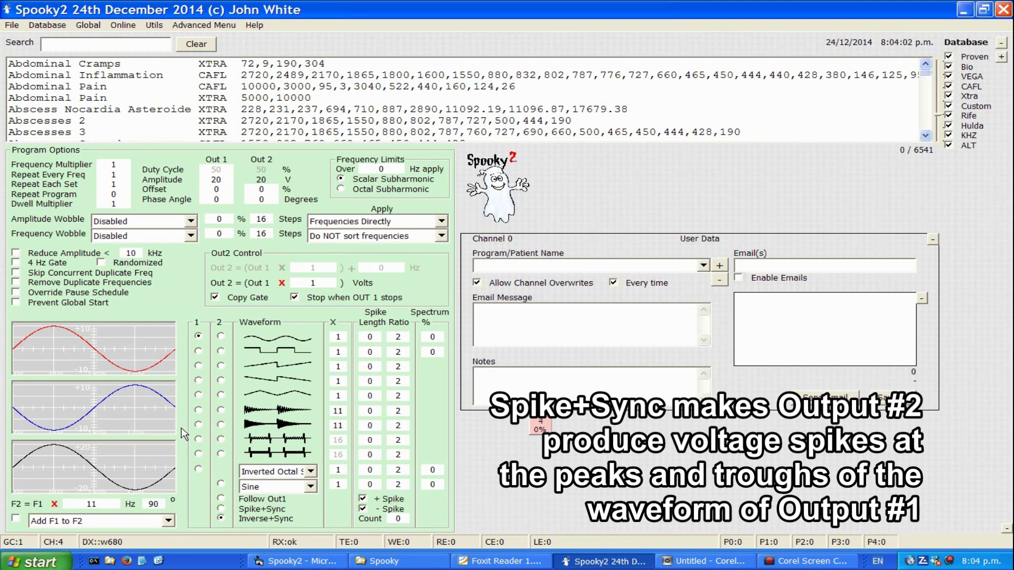
pyautogui.click(220, 508)
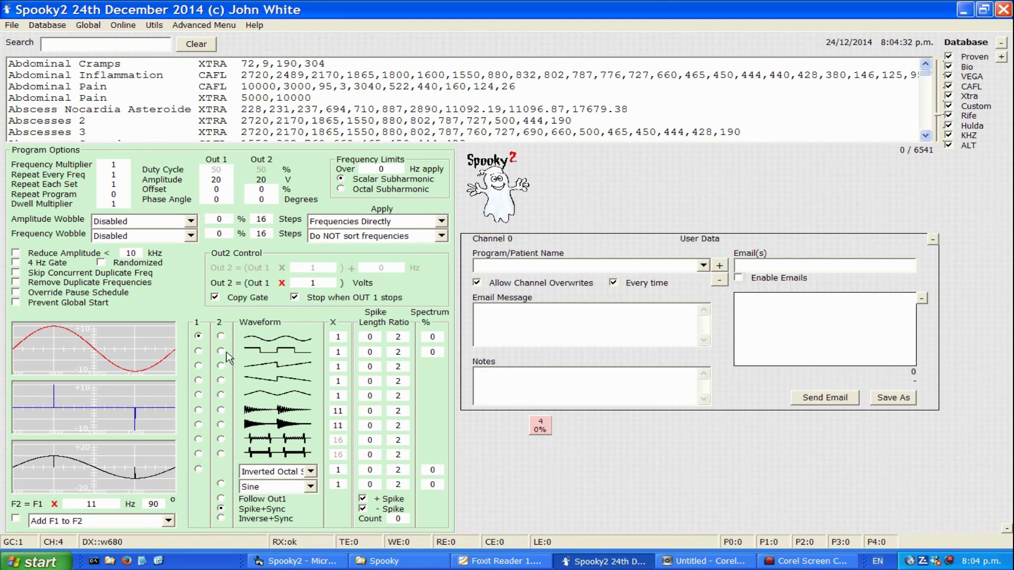
# - Set Out 2 to the sine waveform and raise the sine's wave cycle multiplier to 2 and finally 5
pyautogui.click(220, 336)
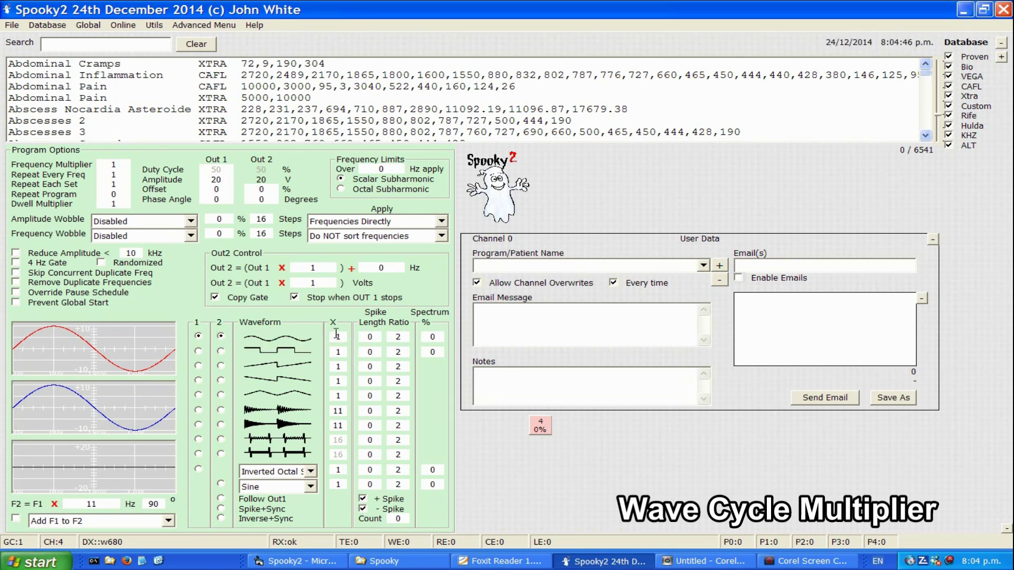
pyautogui.moveTo(341, 336); pyautogui.dragTo(332, 337)
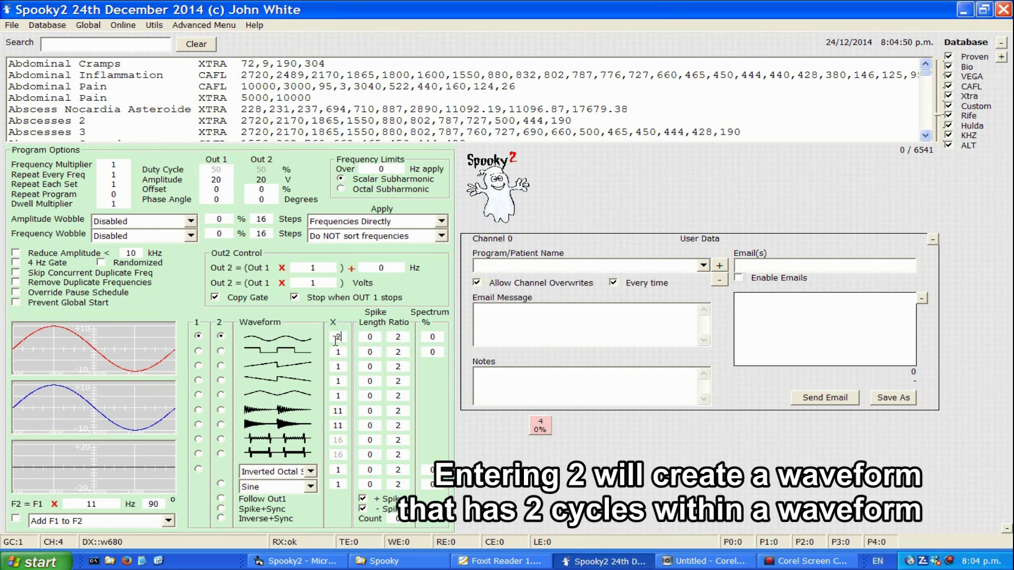
pyautogui.write('2')
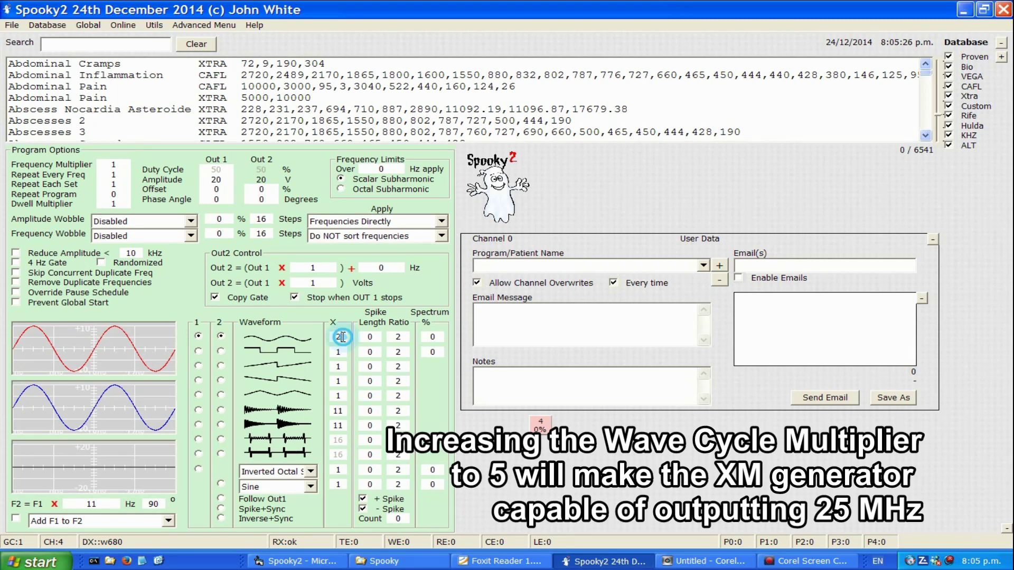
pyautogui.moveTo(343, 336); pyautogui.dragTo(330, 338)
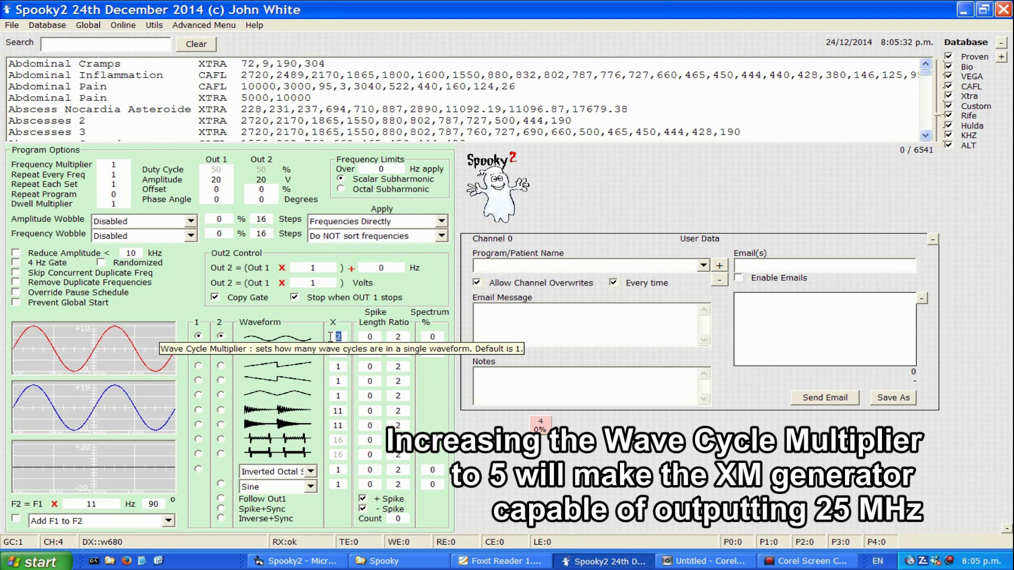
pyautogui.write('5')
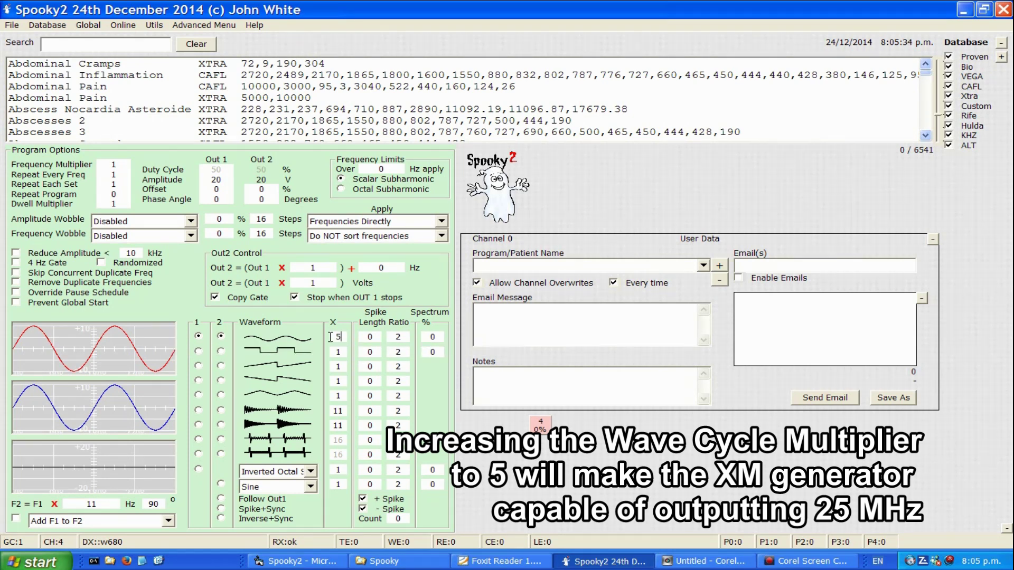
pyautogui.click(343, 353)
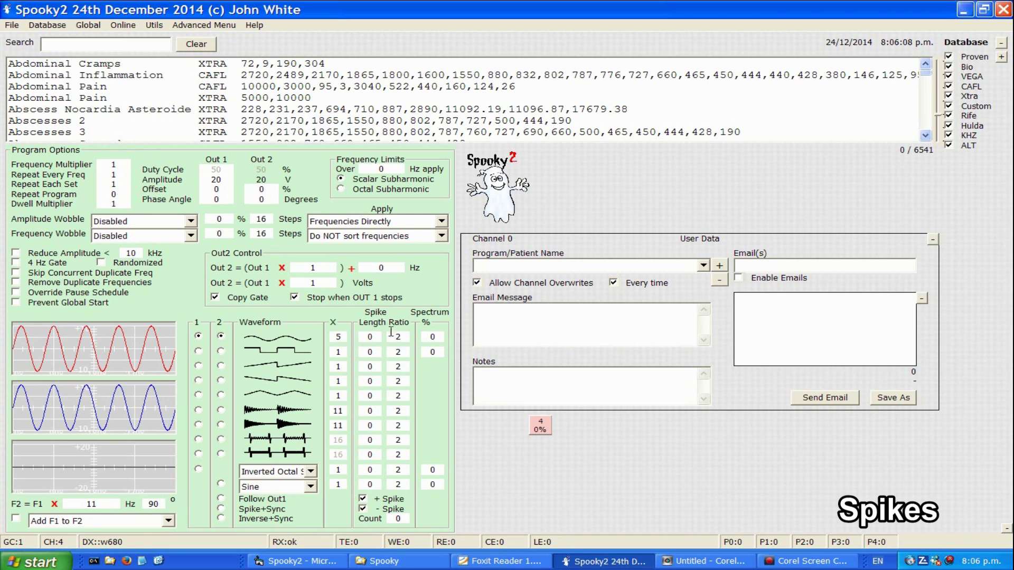
# - Add spikes with a length of 4 to the sine waveform and restrict them to positive spikes only
pyautogui.doubleClick(365, 338)
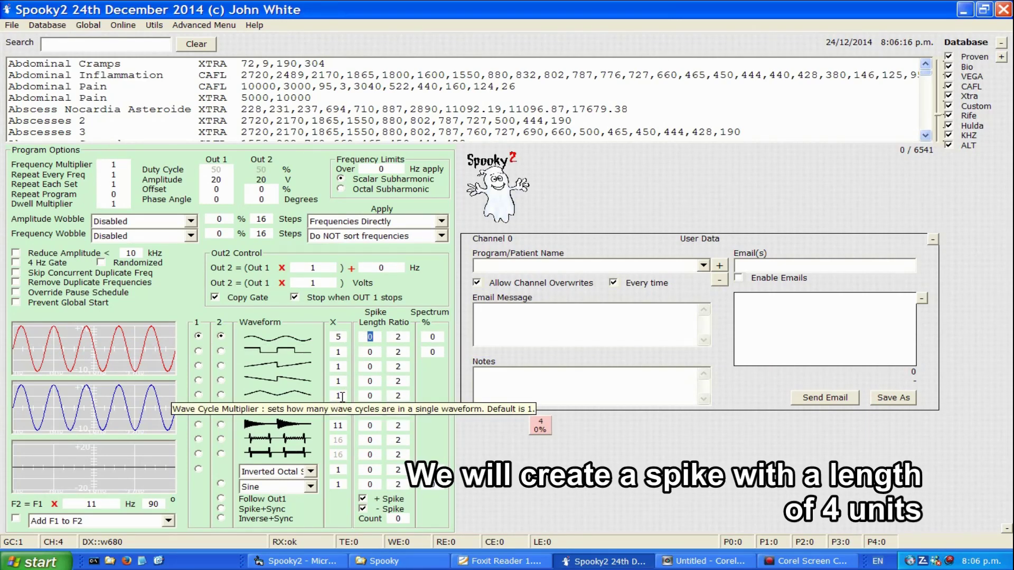
pyautogui.write('4')
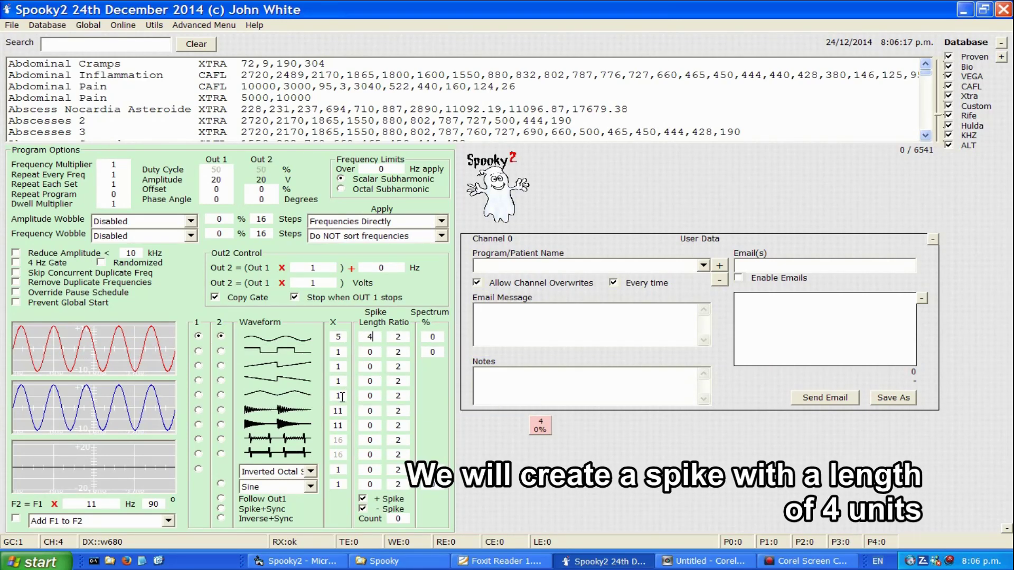
pyautogui.click(367, 352)
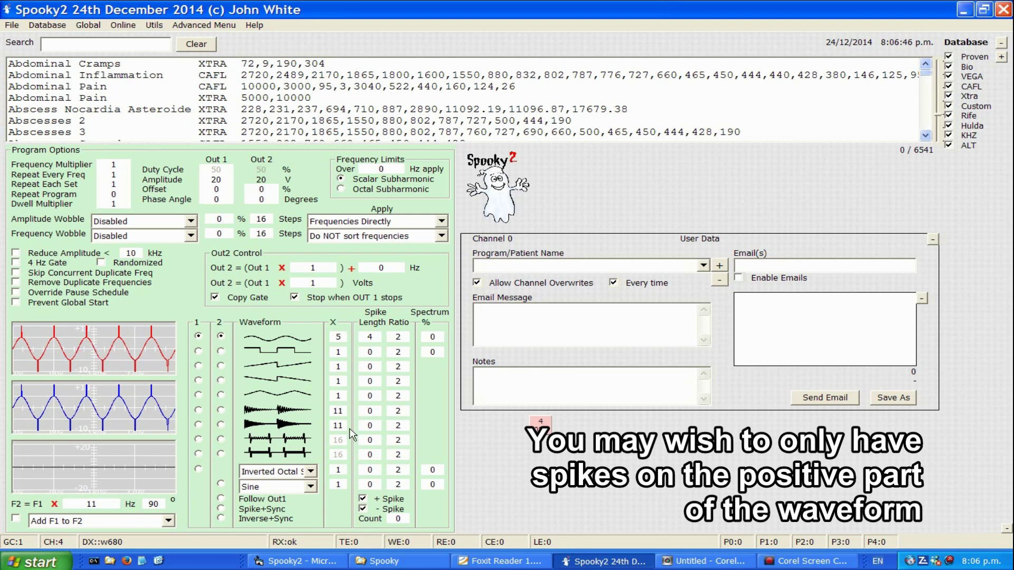
pyautogui.click(363, 509)
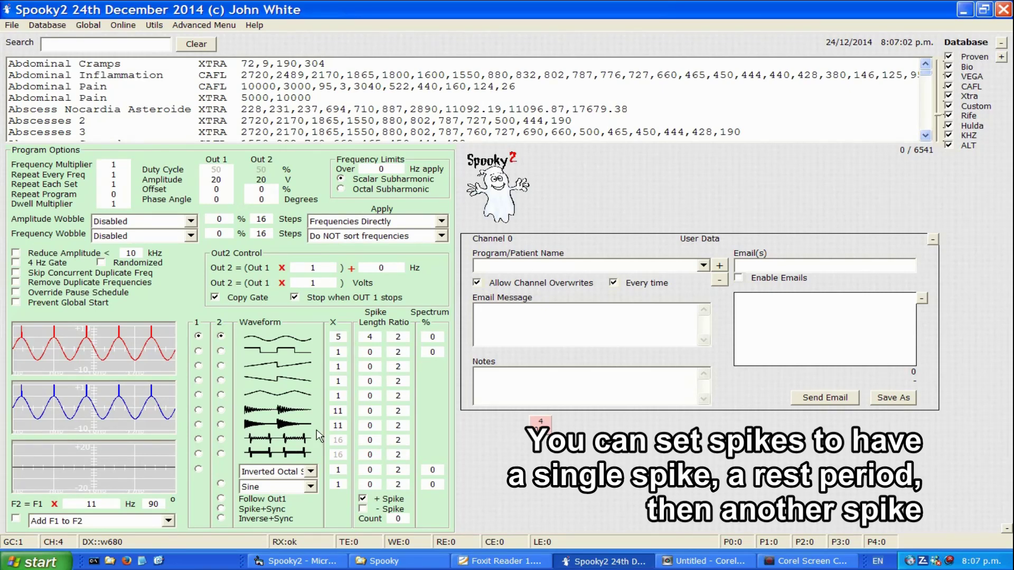
# - Limit the spike count to 1 so that each waveform has a single spike
pyautogui.click(403, 517)
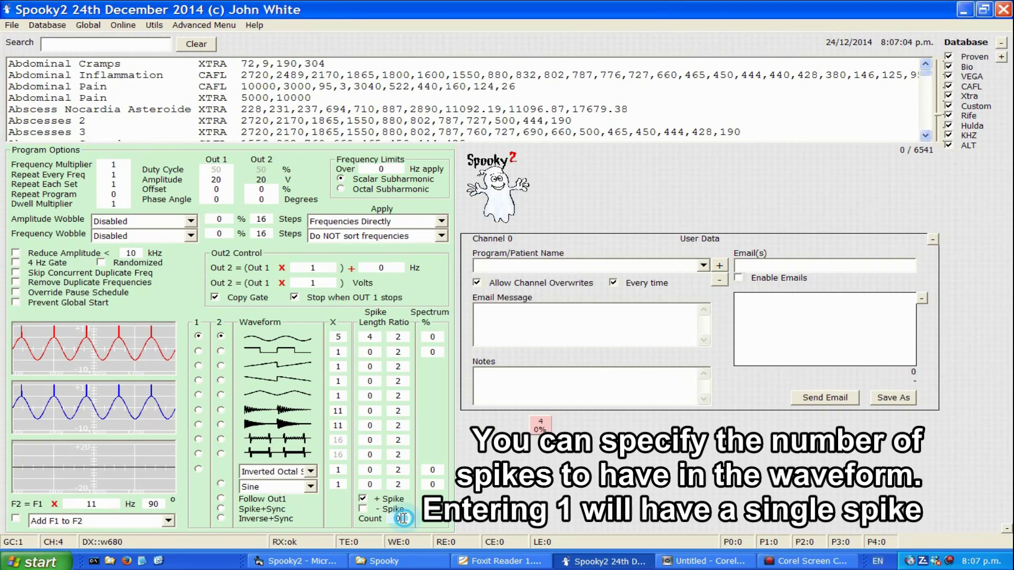
pyautogui.moveTo(403, 518); pyautogui.dragTo(391, 519)
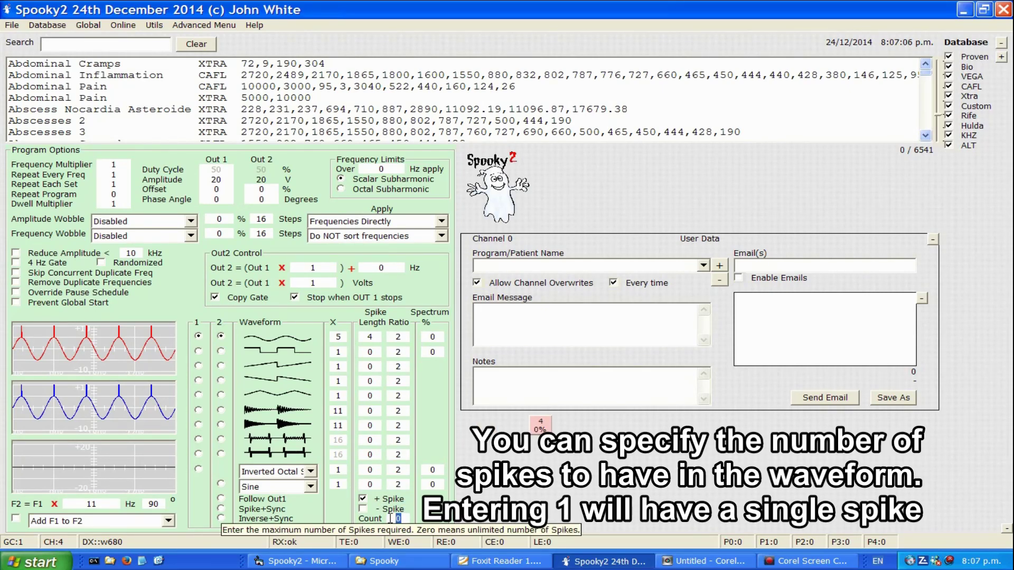
pyautogui.write('1')
pyautogui.click(371, 484)
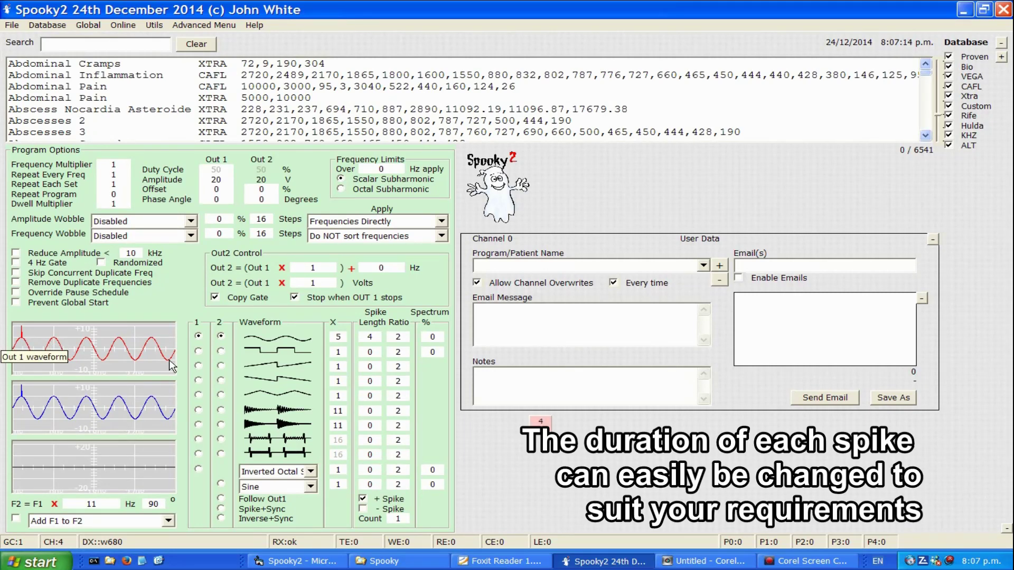
# - Lengthen the sine waveform's spike to 10 and finally to 20
pyautogui.doubleClick(376, 336)
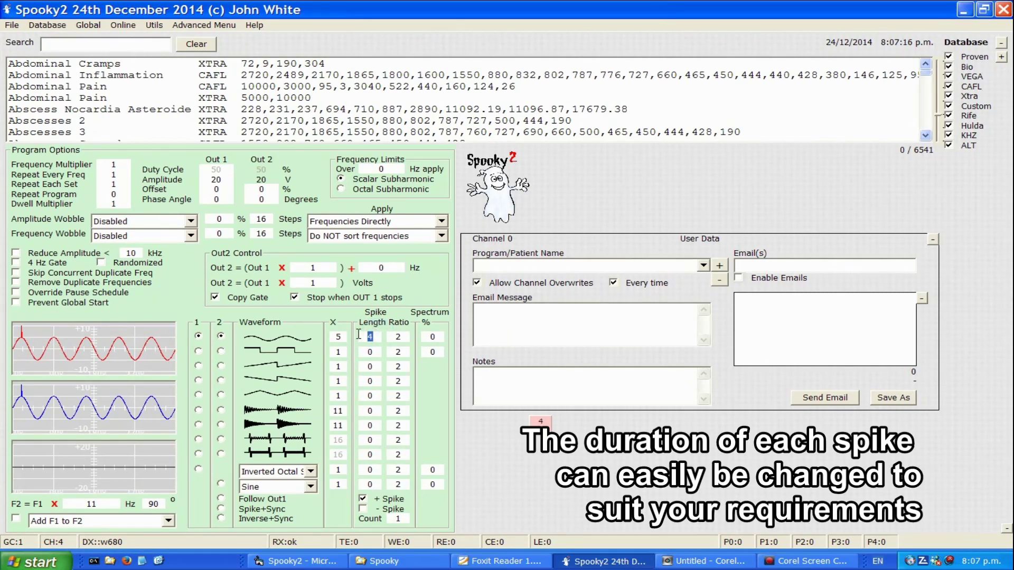
pyautogui.write('10')
pyautogui.click(371, 352)
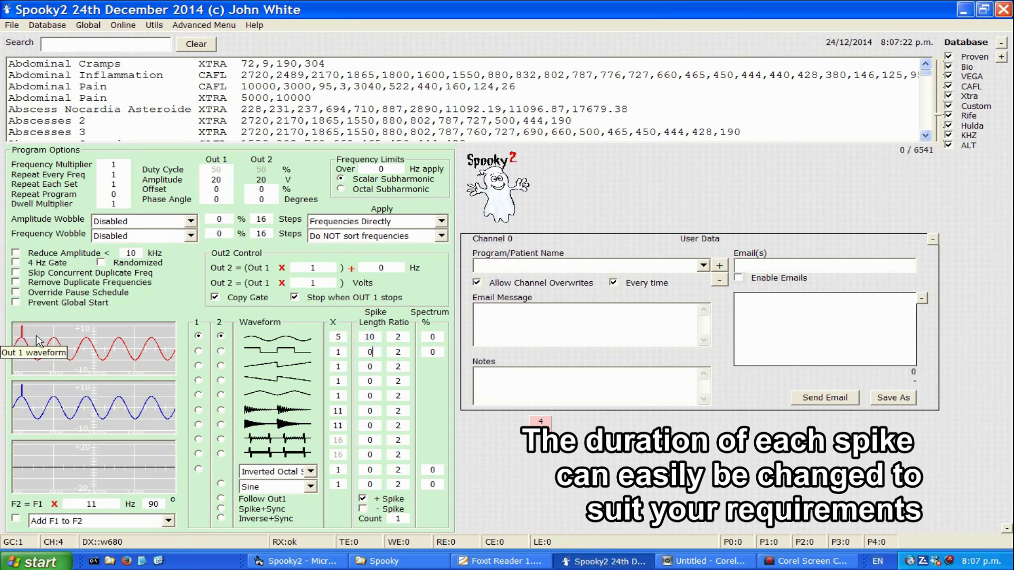
pyautogui.doubleClick(375, 337)
pyautogui.write('2')
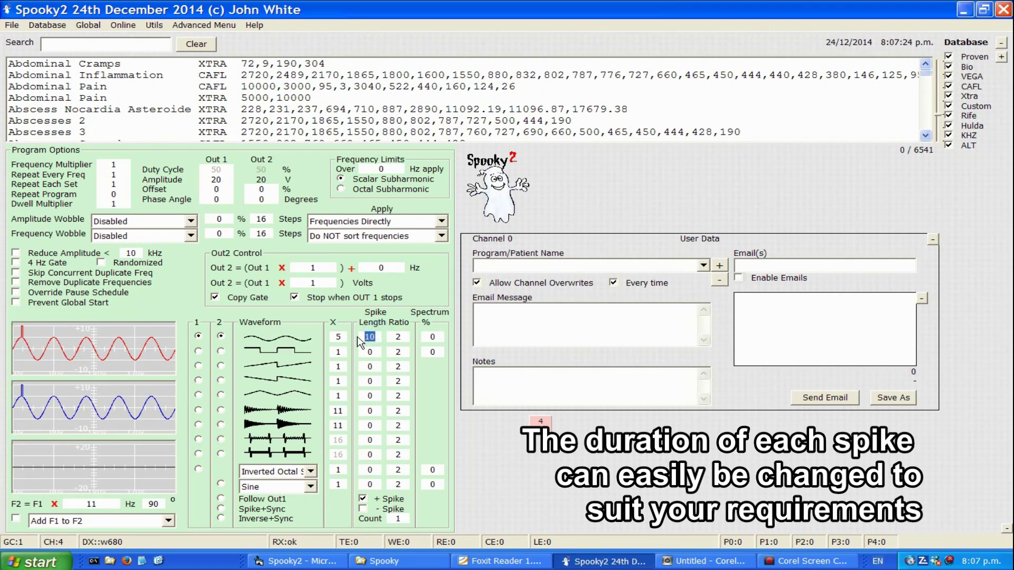
pyautogui.click(397, 337)
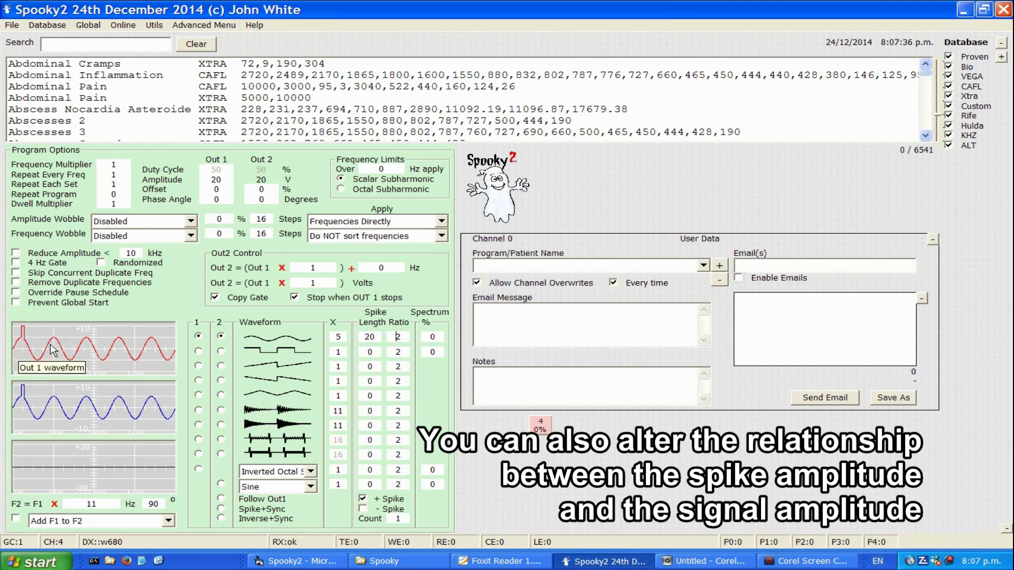
# - Set the sine waveform's spike ratio to 4, and finish by resetting its spike length to 0
pyautogui.doubleClick(403, 336)
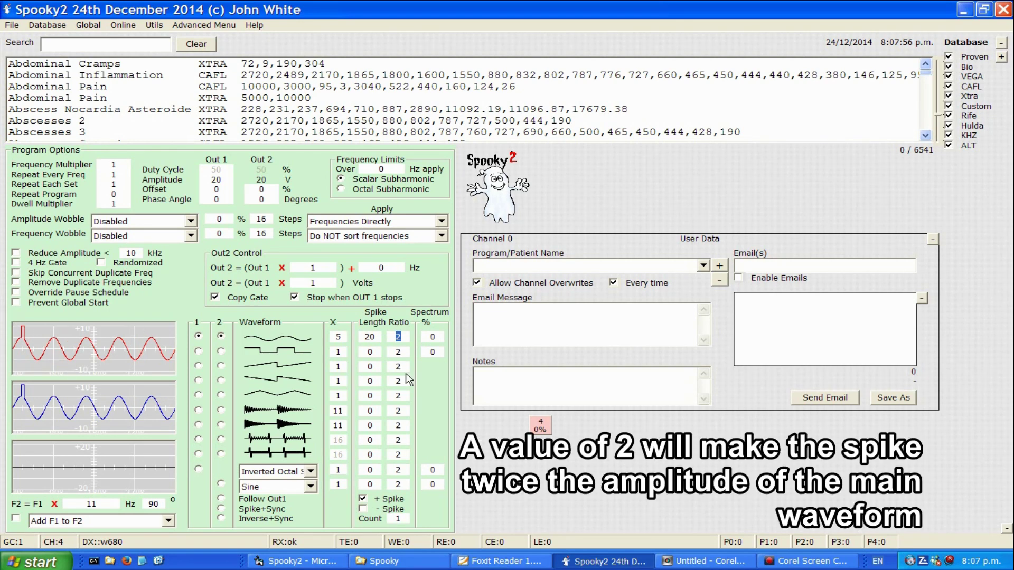
pyautogui.write('4')
pyautogui.click(115, 343)
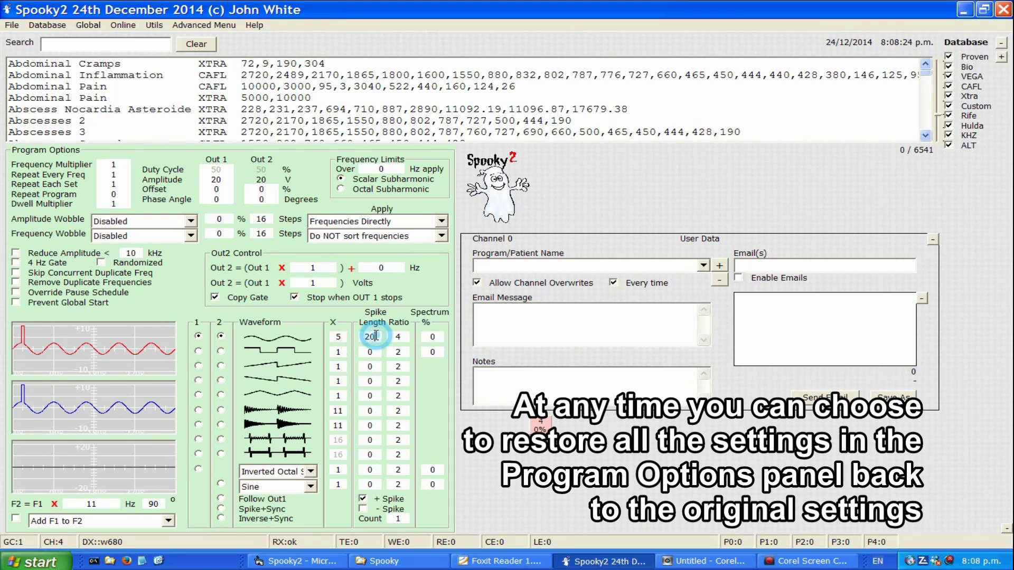
pyautogui.moveTo(374, 335); pyautogui.dragTo(357, 335)
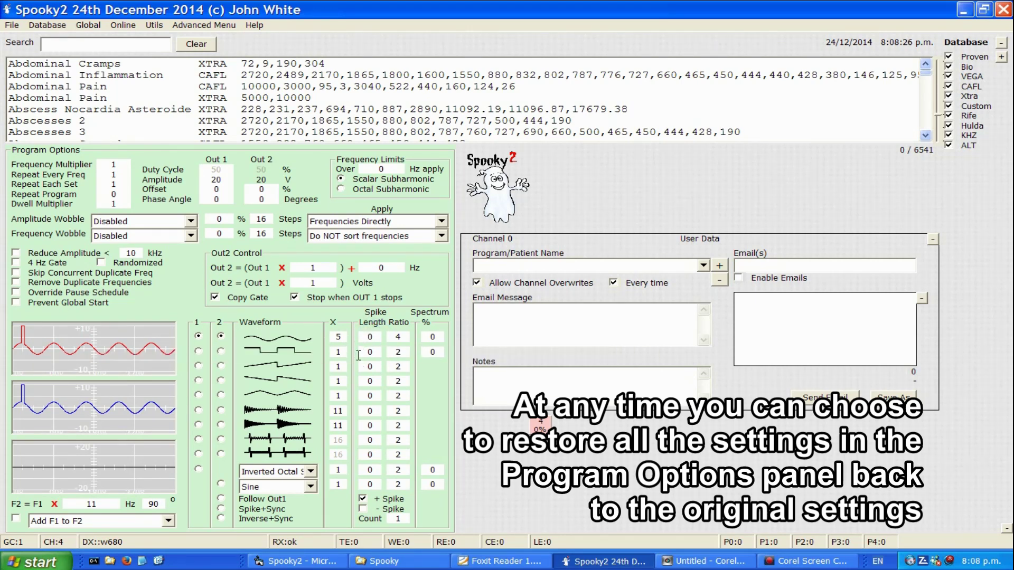
pyautogui.click(369, 367)
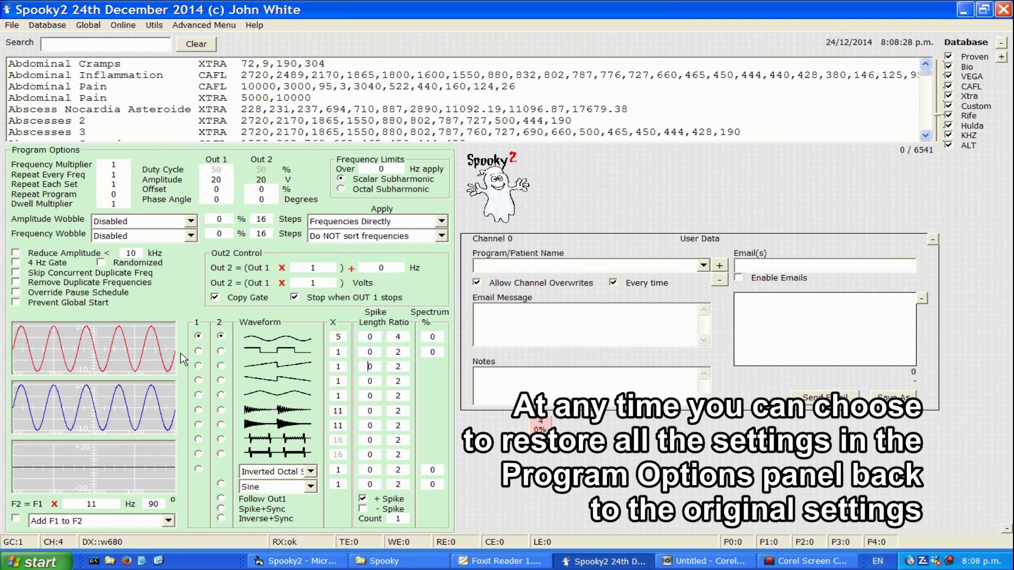
# - Set Out 1 to the square waveform and Out 2 to Inverse+Sync, trying the triangle waveform on Out 2 first
pyautogui.click(198, 351)
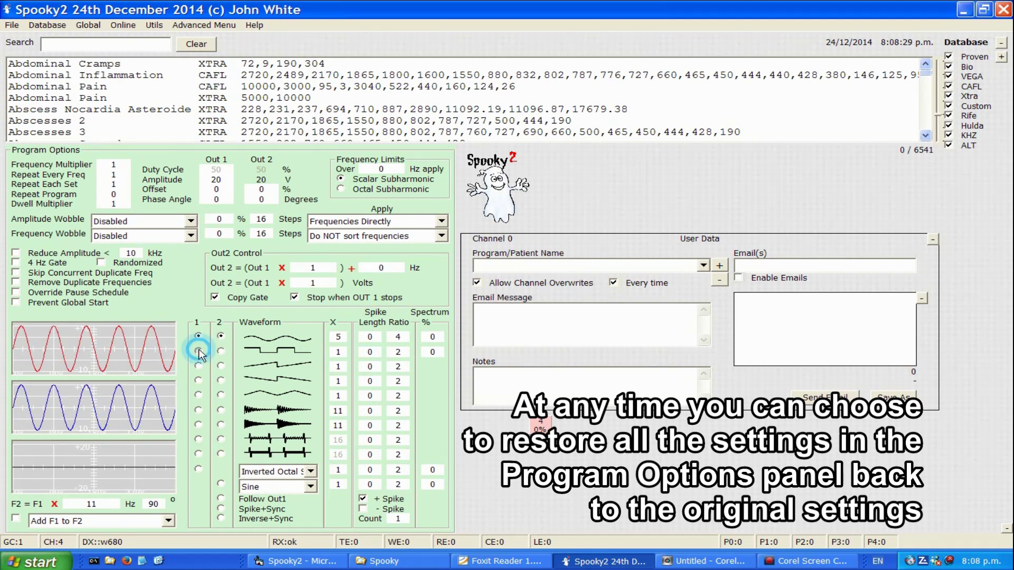
pyautogui.click(221, 395)
pyautogui.click(220, 517)
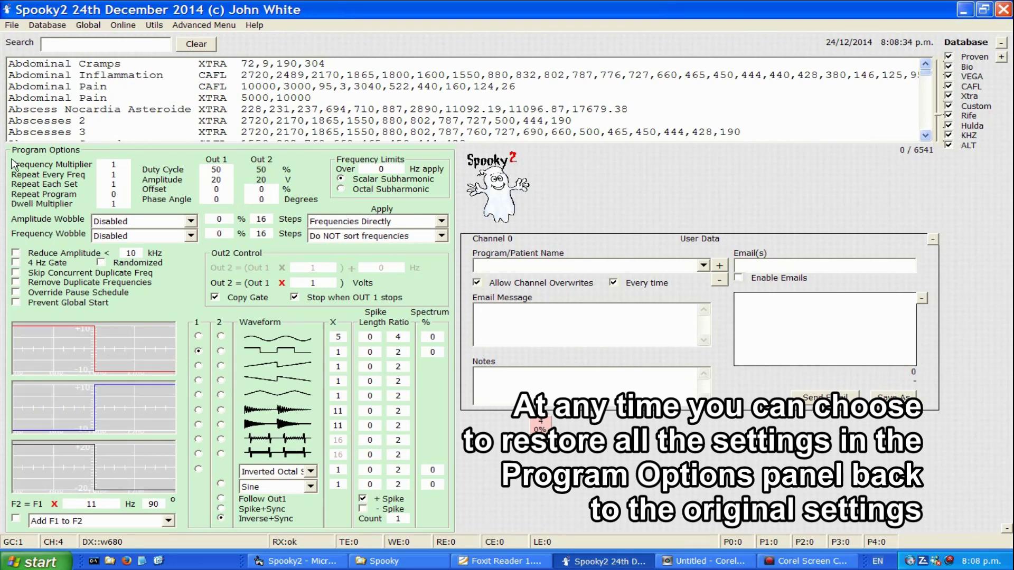
# - Restore the original default settings and set the Out 1 amplitude to 20 V
pyautogui.click(12, 26)
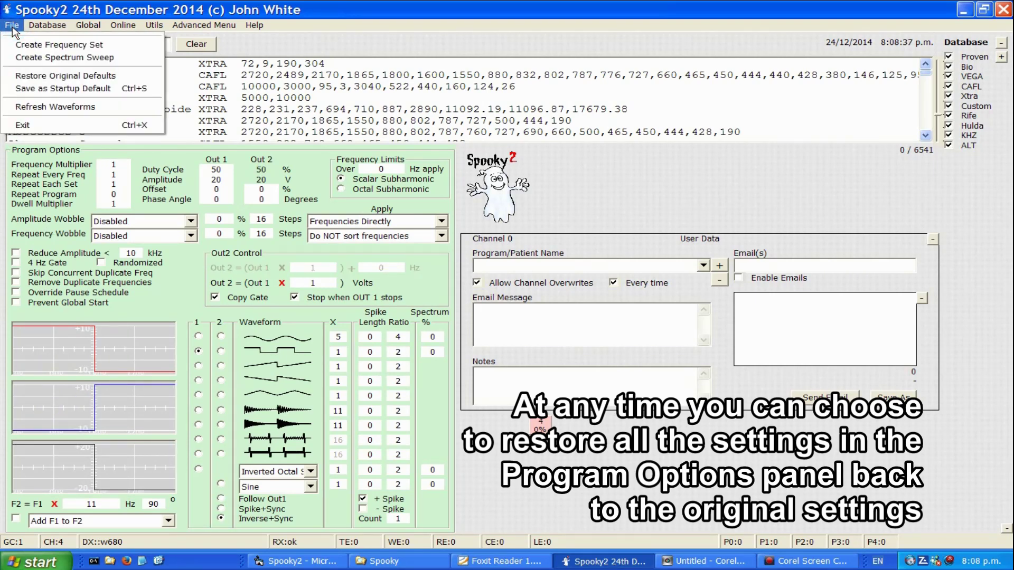
pyautogui.click(24, 79)
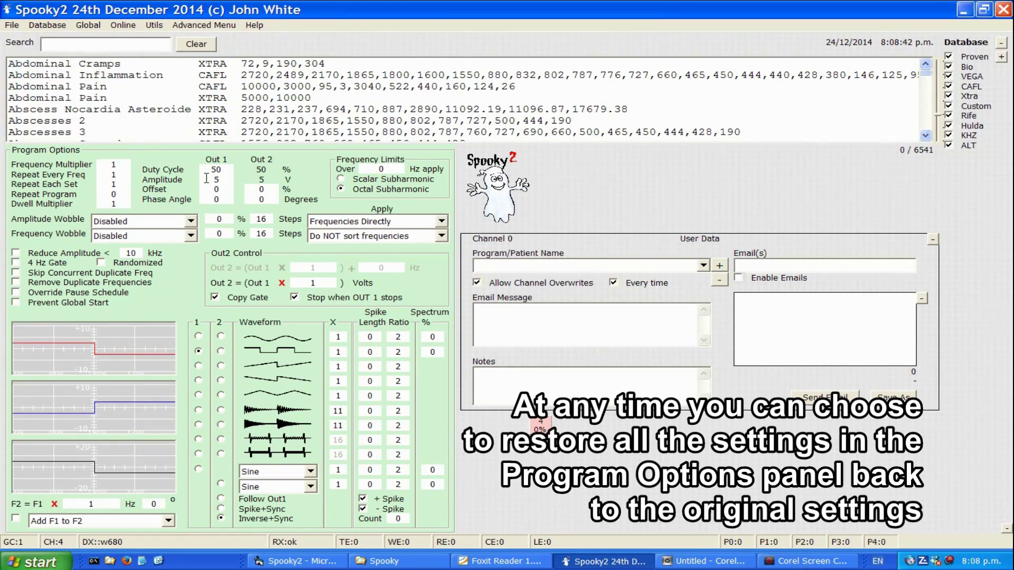
pyautogui.moveTo(222, 180); pyautogui.dragTo(204, 177)
pyautogui.write('20')
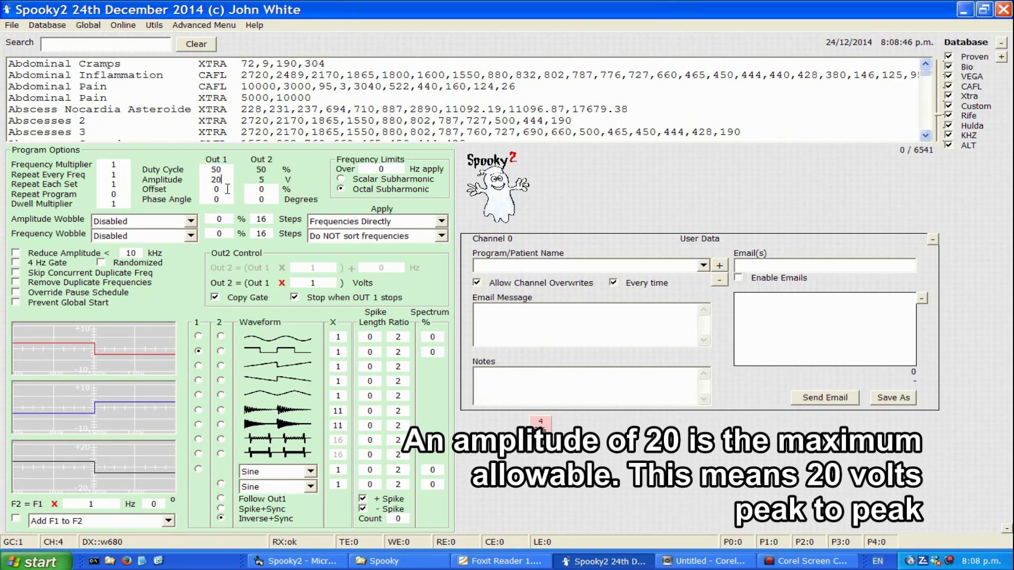
pyautogui.press('Return')
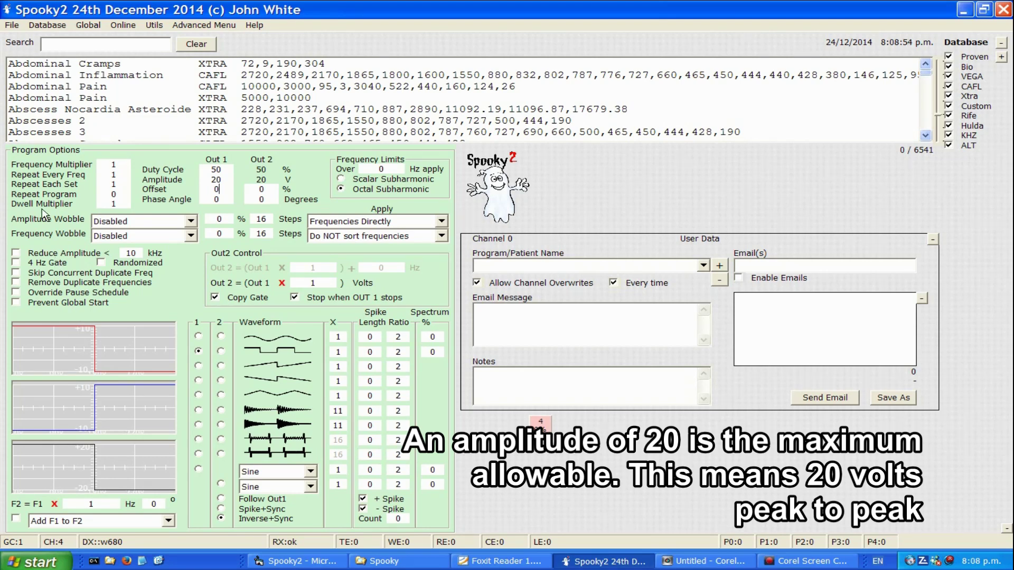
# - Save the current program settings as the startup default
pyautogui.click(12, 27)
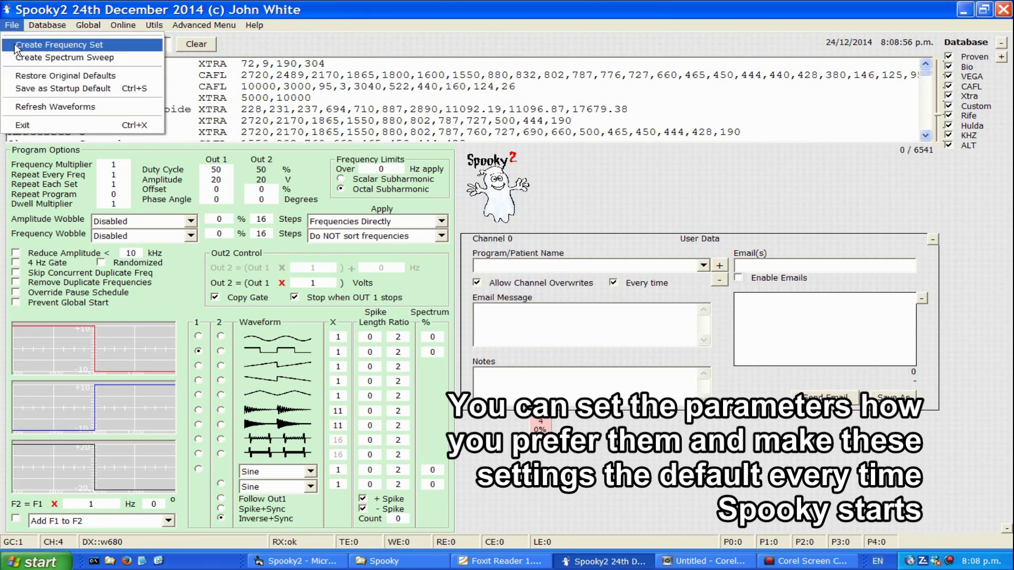
pyautogui.click(26, 92)
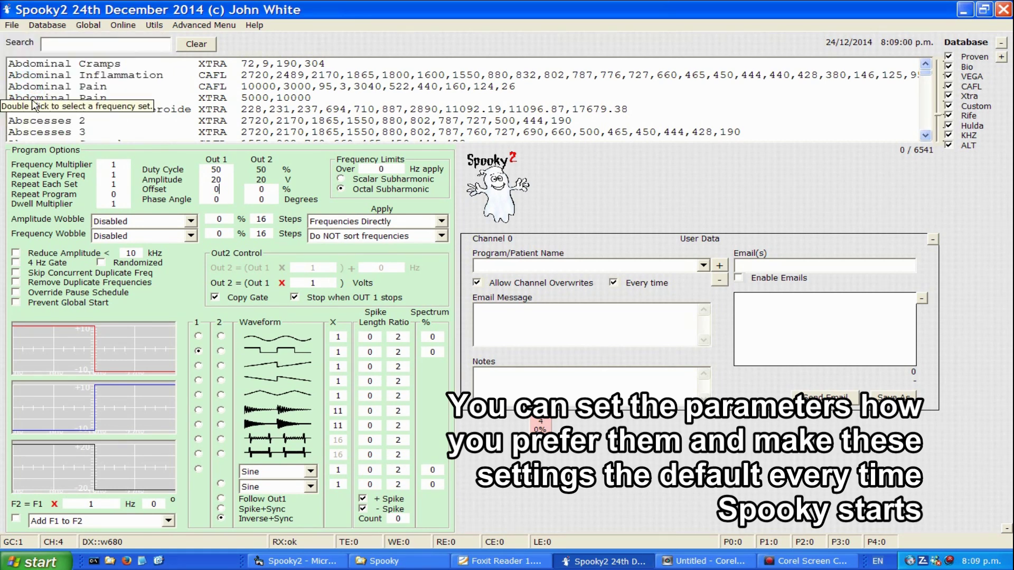
# - Set Out 1 to the sine waveform and Out 2 to Follow Out1, with a sine wave cycle multiplier of 96
pyautogui.click(199, 336)
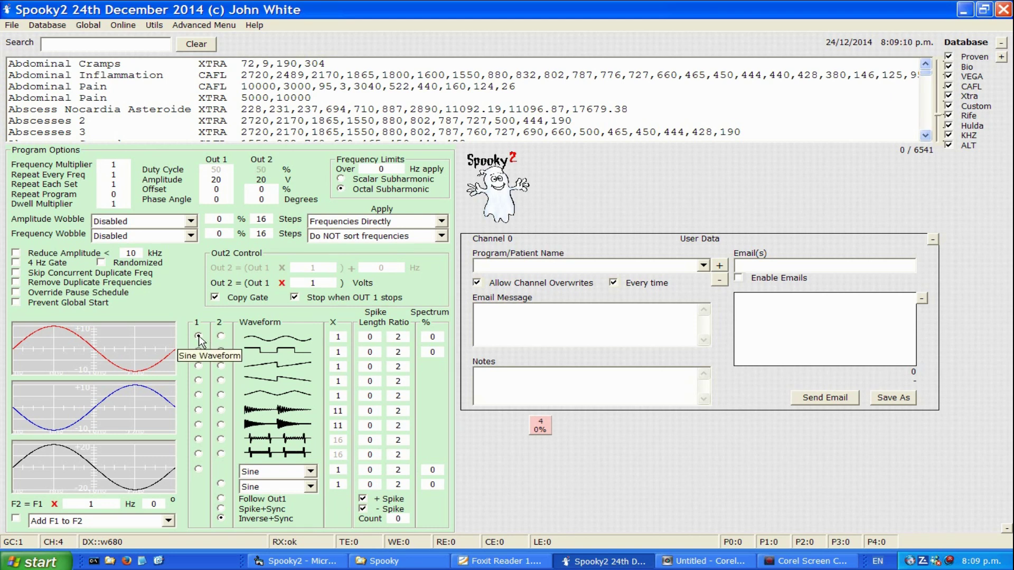
pyautogui.click(221, 498)
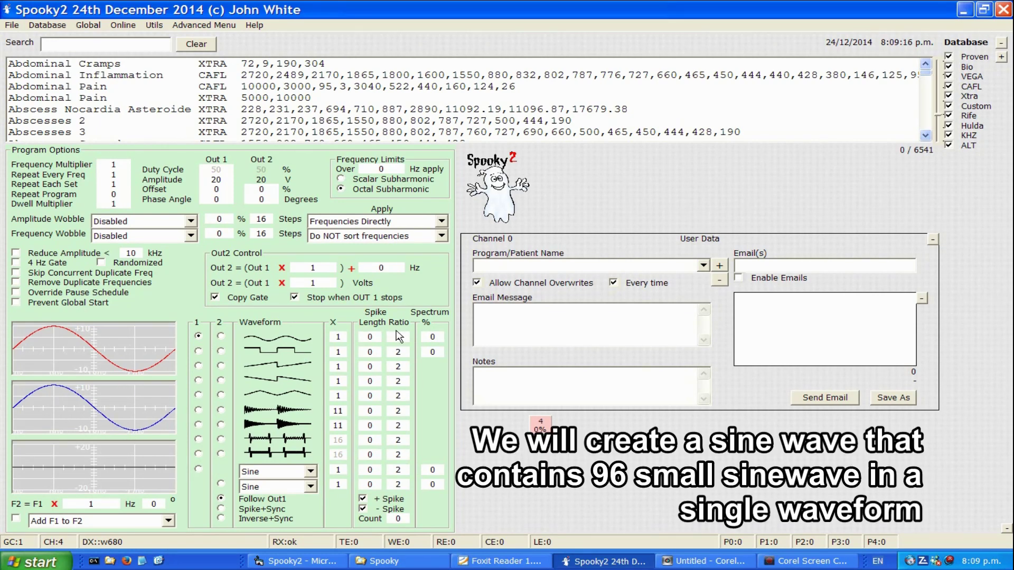
pyautogui.moveTo(342, 336); pyautogui.dragTo(332, 336)
pyautogui.write('9')
pyautogui.write('6')
pyautogui.click(369, 337)
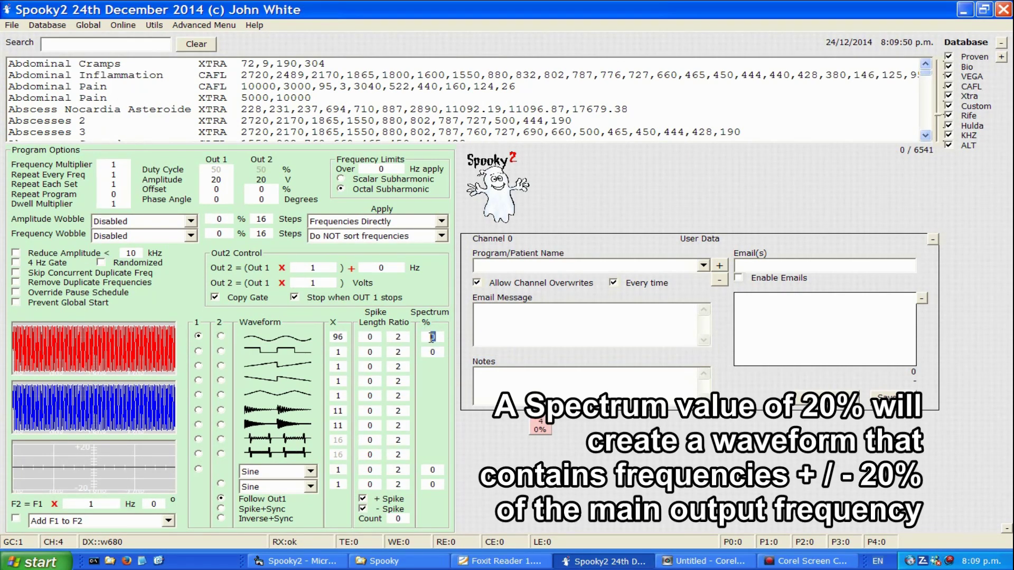
# - Set the sine waveform's spectrum to 20 %
pyautogui.doubleClick(429, 336)
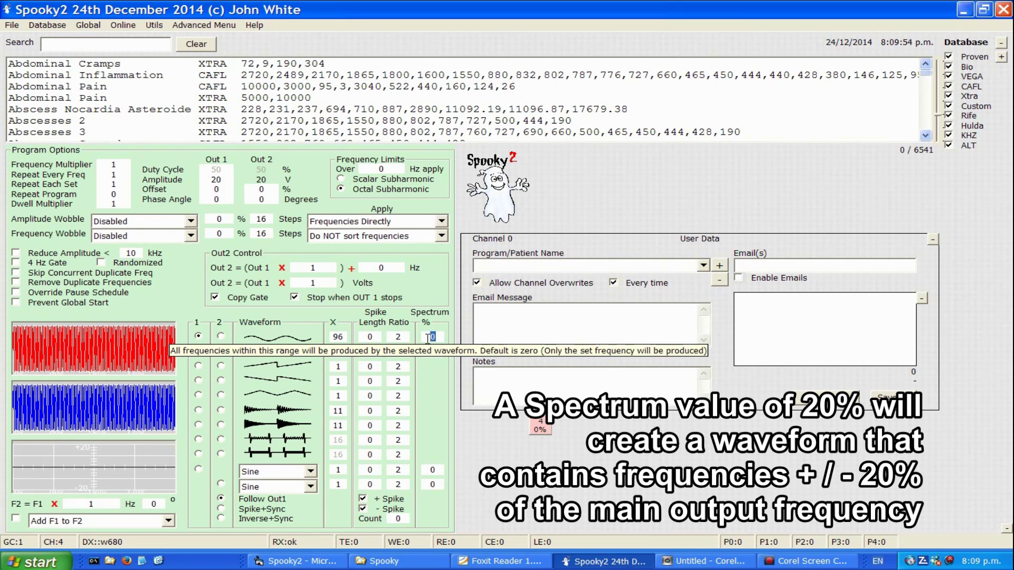
pyautogui.write('20')
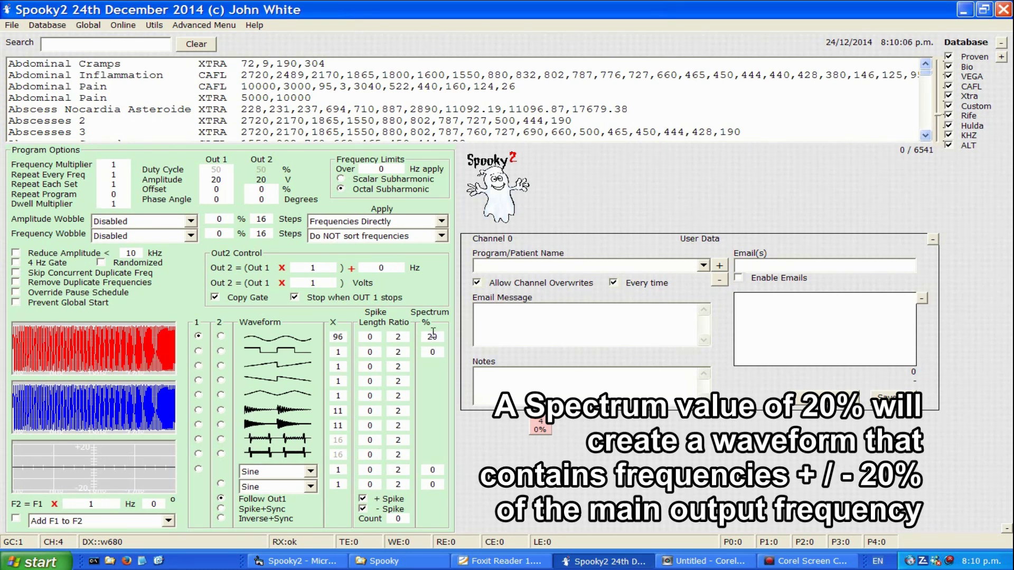
pyautogui.moveTo(435, 336)
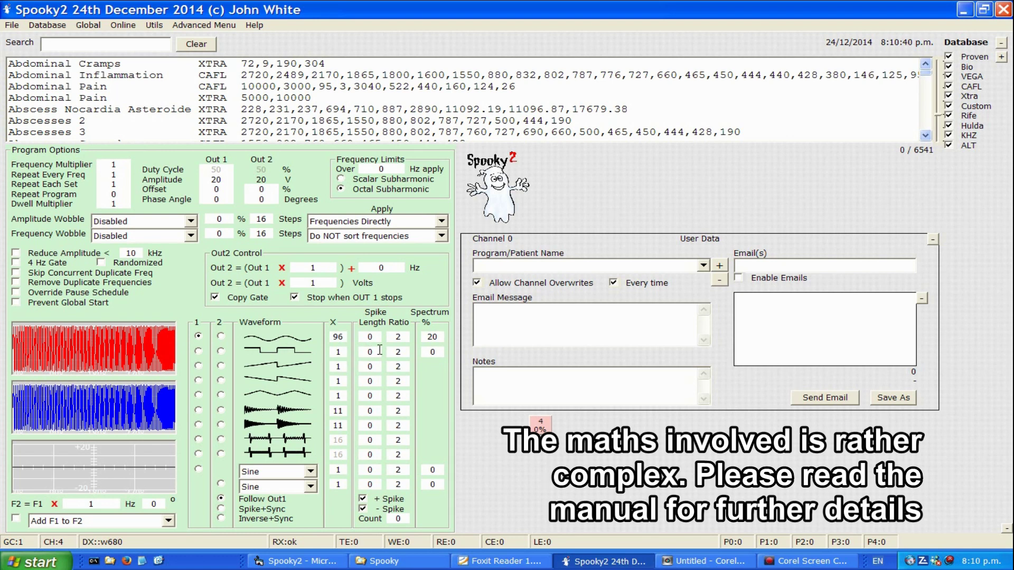
pyautogui.click(437, 336)
# - Start creating a spectrum sweep and name it "New Program"
pyautogui.click(49, 27)
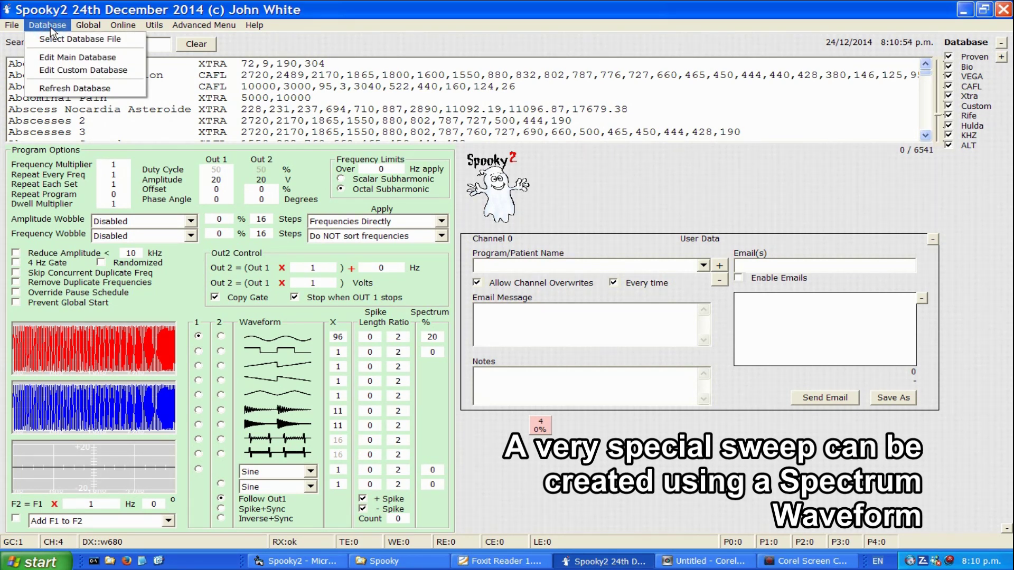
pyautogui.moveTo(14, 29)
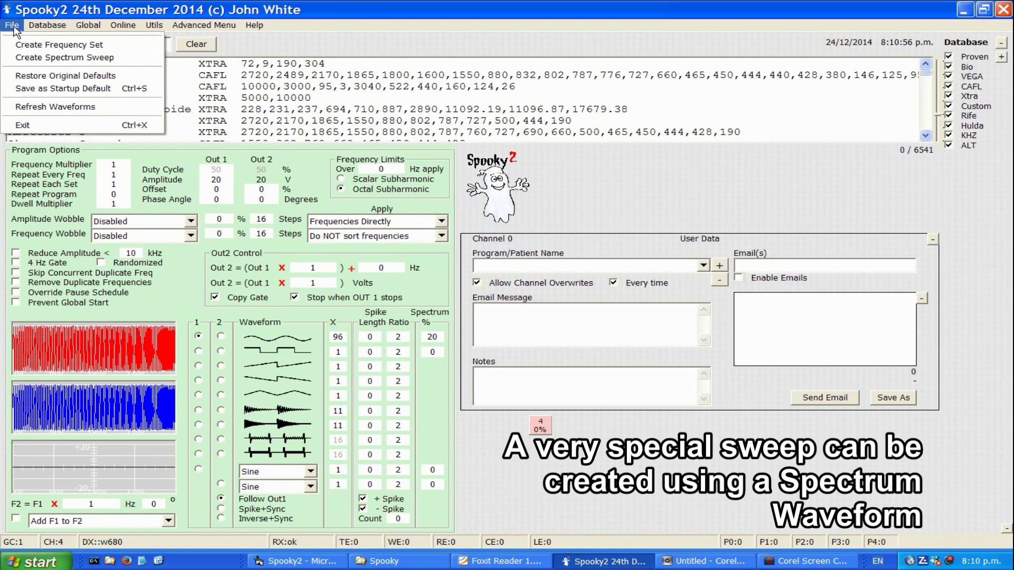
pyautogui.click(23, 57)
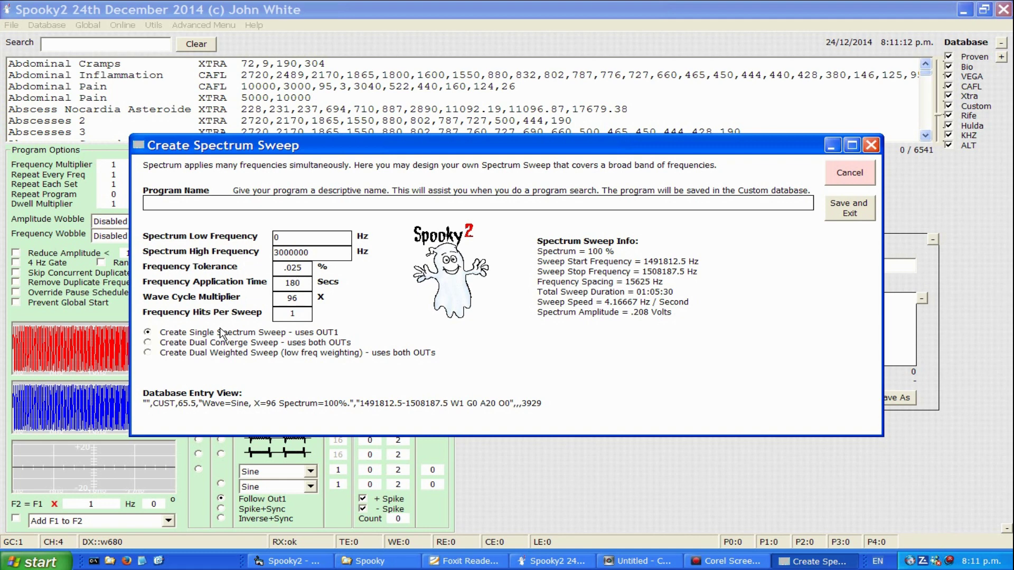
pyautogui.write('New Program')
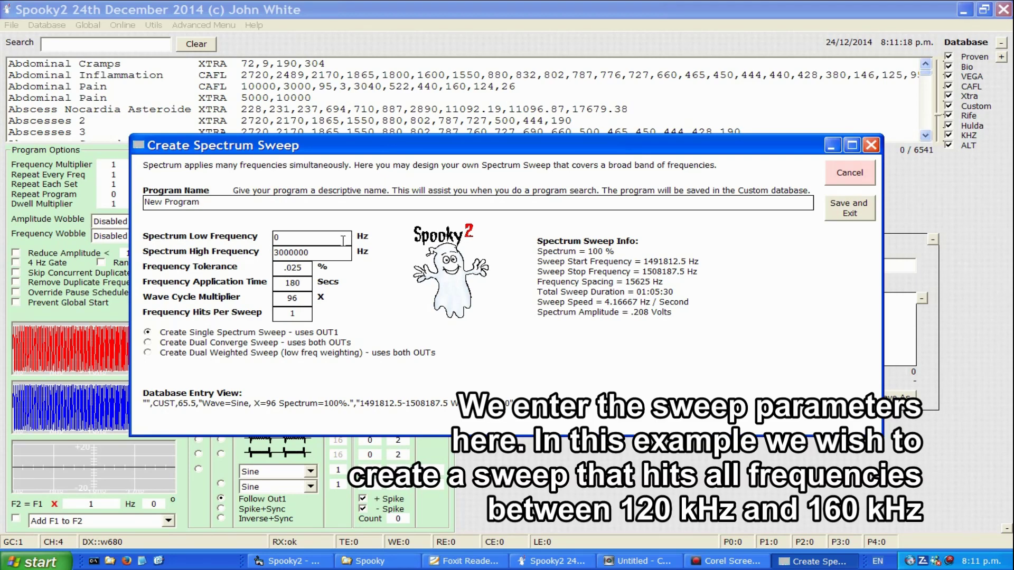
# - Set the sweep's spectrum low frequency to 120000 Hz and high frequency to 160000 Hz, and save the program
pyautogui.click(326, 239)
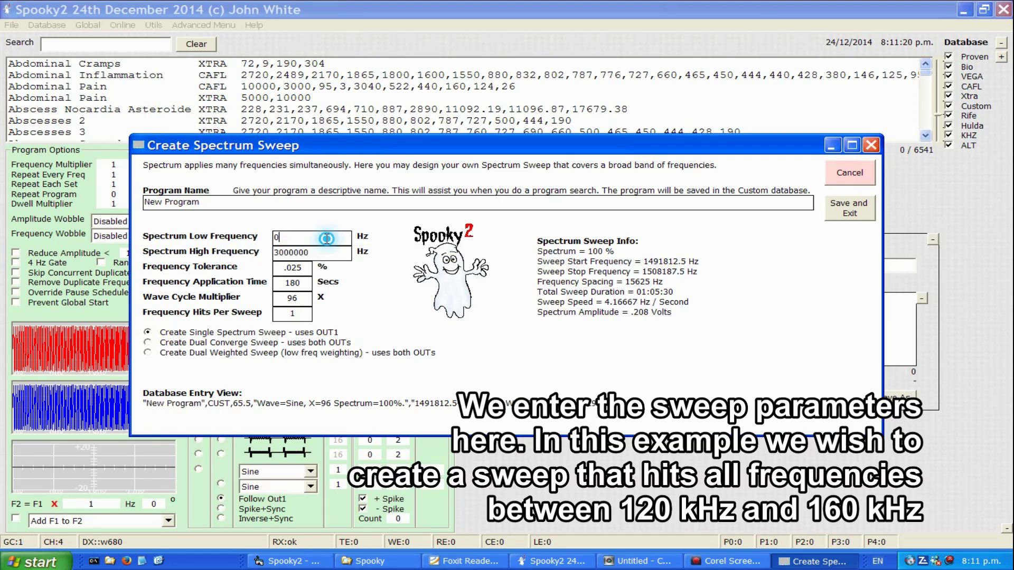
pyautogui.moveTo(327, 239); pyautogui.dragTo(274, 238)
pyautogui.write('120000')
pyautogui.doubleClick(314, 253)
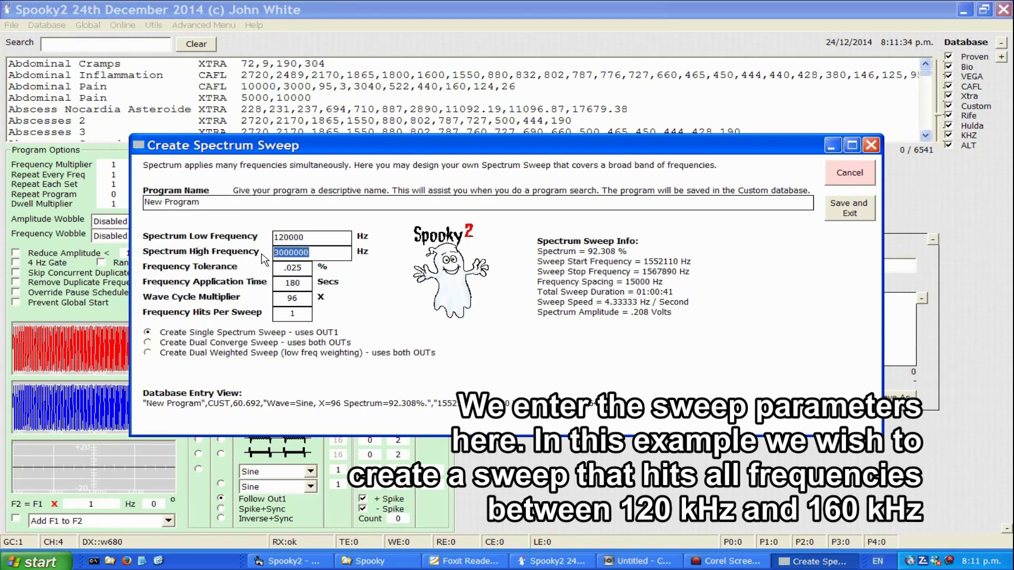
pyautogui.write('160000')
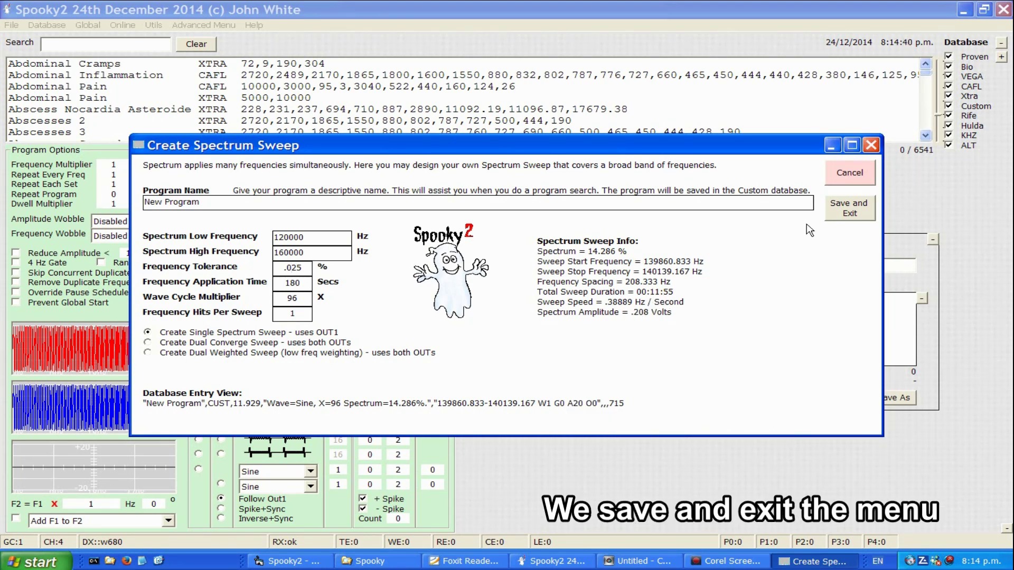
pyautogui.click(849, 213)
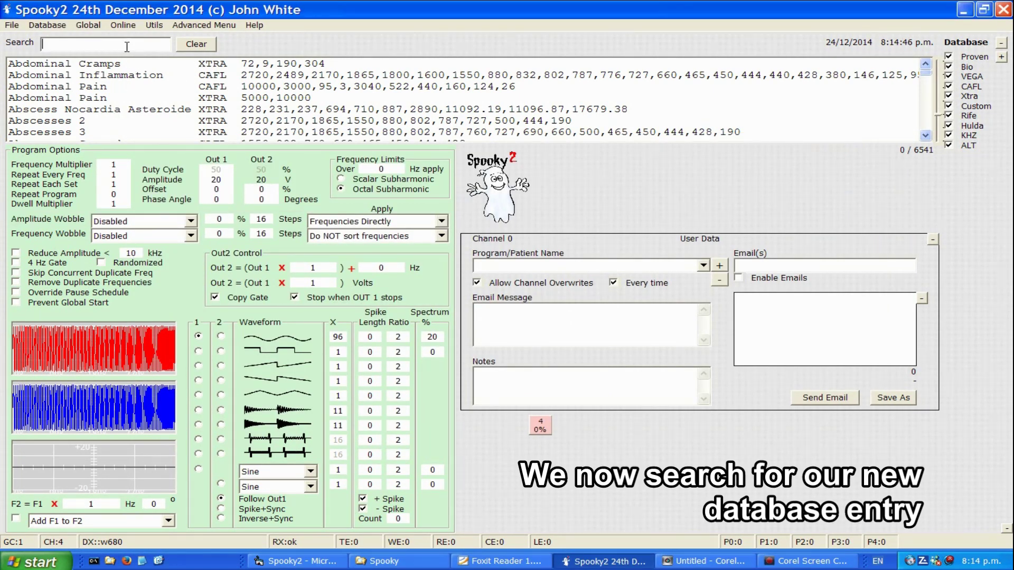
# - Search the database for "new pro" and clear the search
pyautogui.write('new')
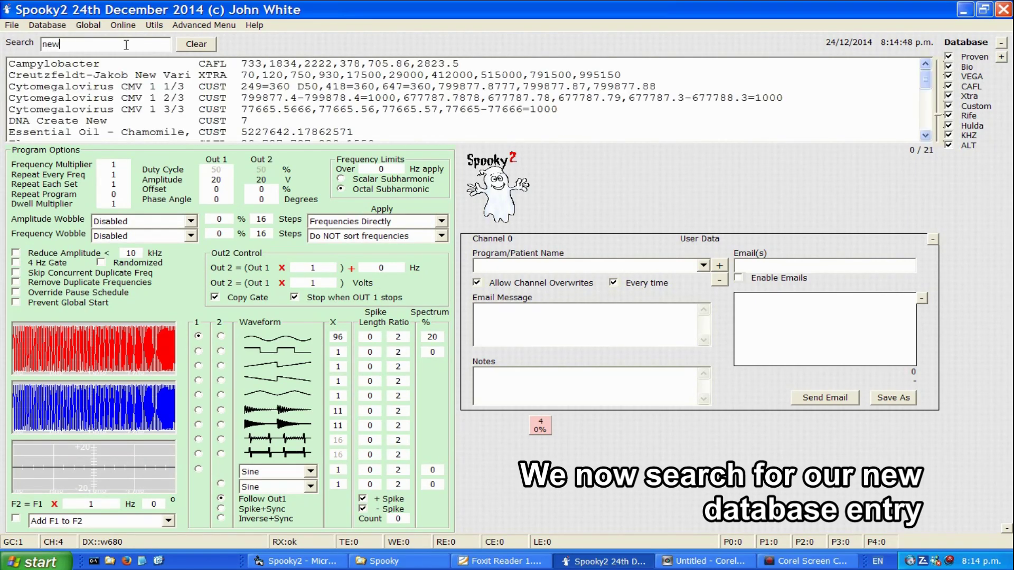
pyautogui.write(' pro')
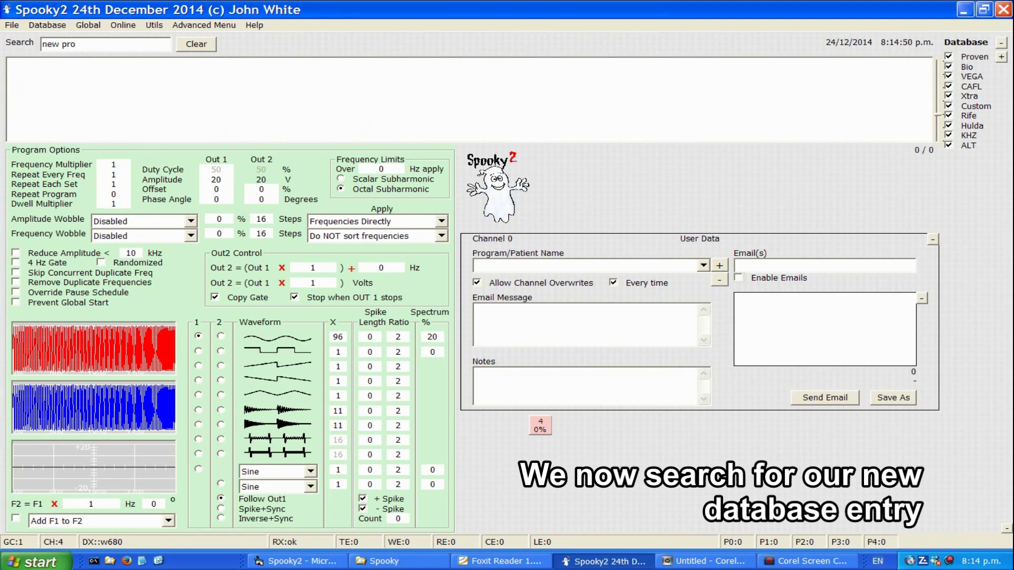
pyautogui.click(193, 43)
# - Refresh the database and load the New Program entry found by searching for "new pro"
pyautogui.click(55, 26)
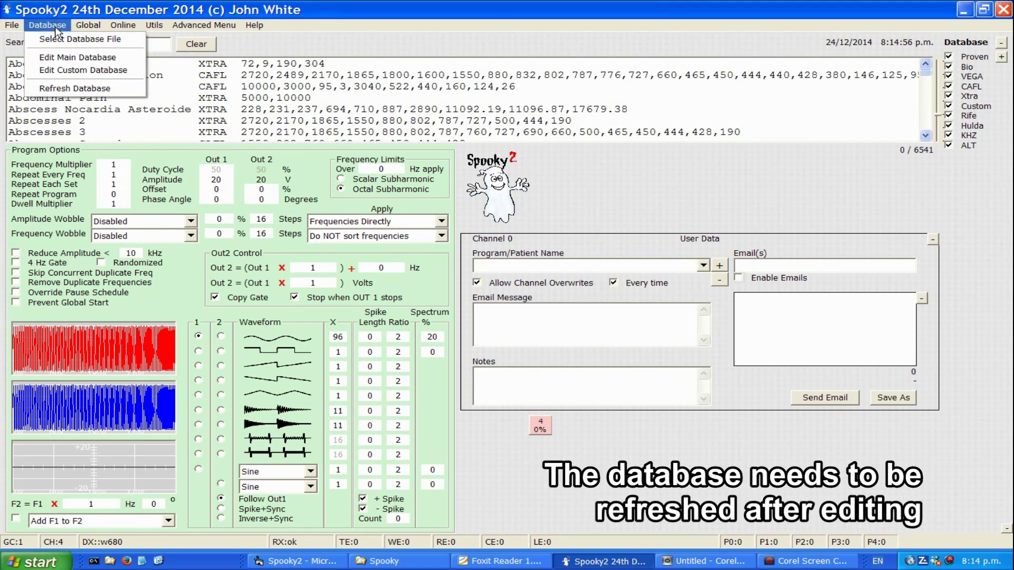
pyautogui.click(60, 89)
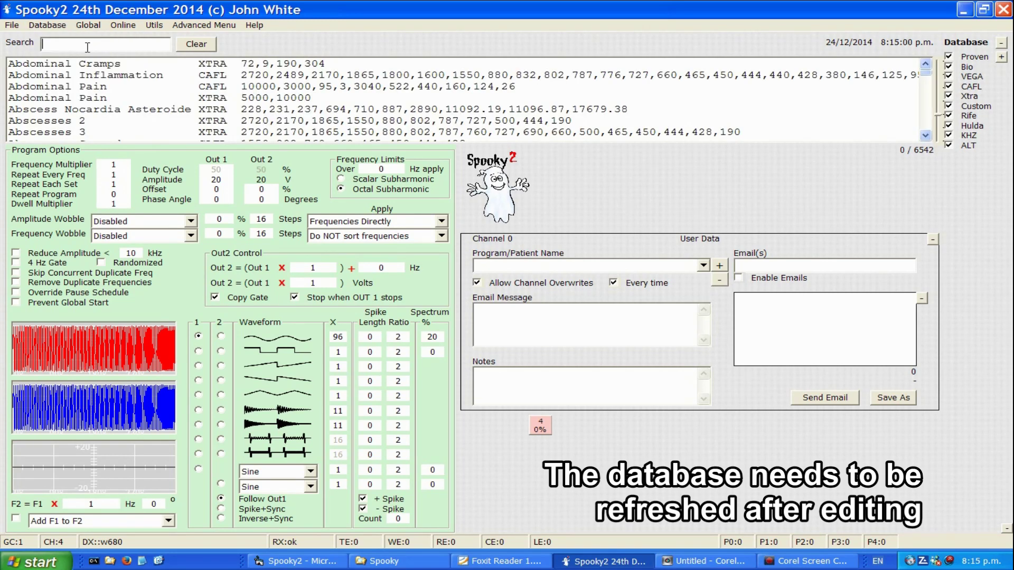
pyautogui.write('new')
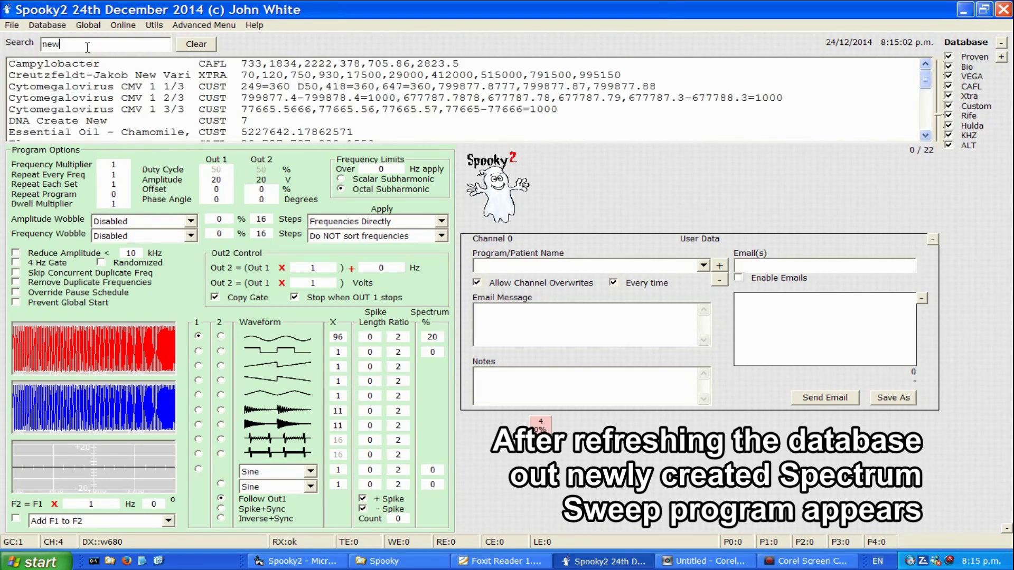
pyautogui.write(' pro')
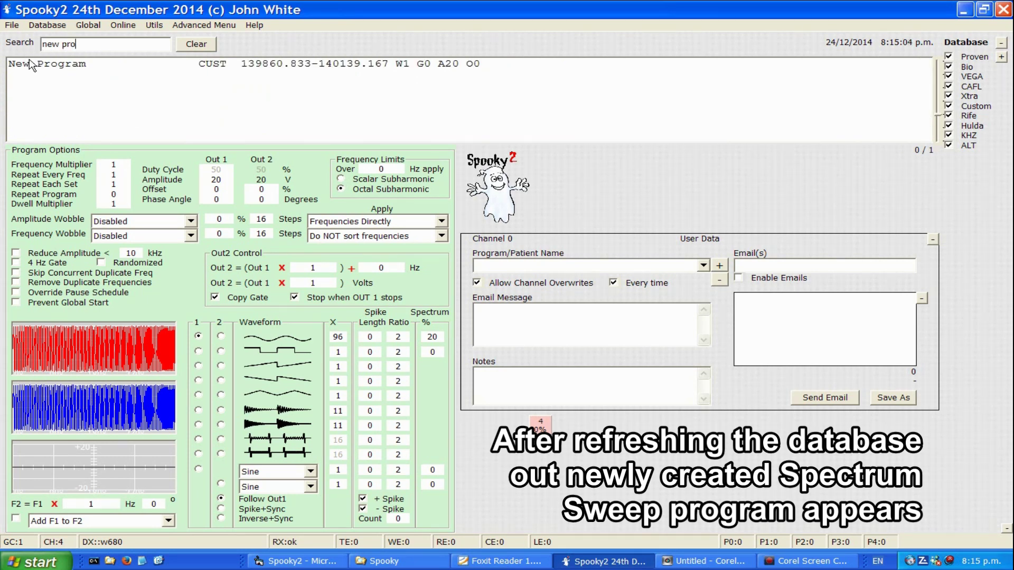
pyautogui.click(31, 65)
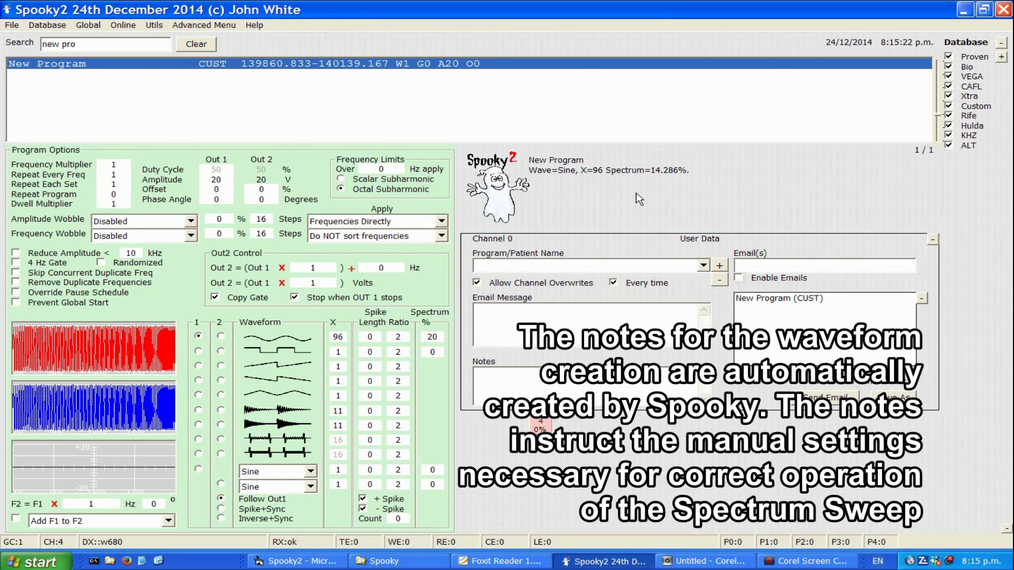
# - Set the sine waveform's spectrum to 14.286 % as the program notes specify, trying 100 % before re-entering it
pyautogui.click(421, 338)
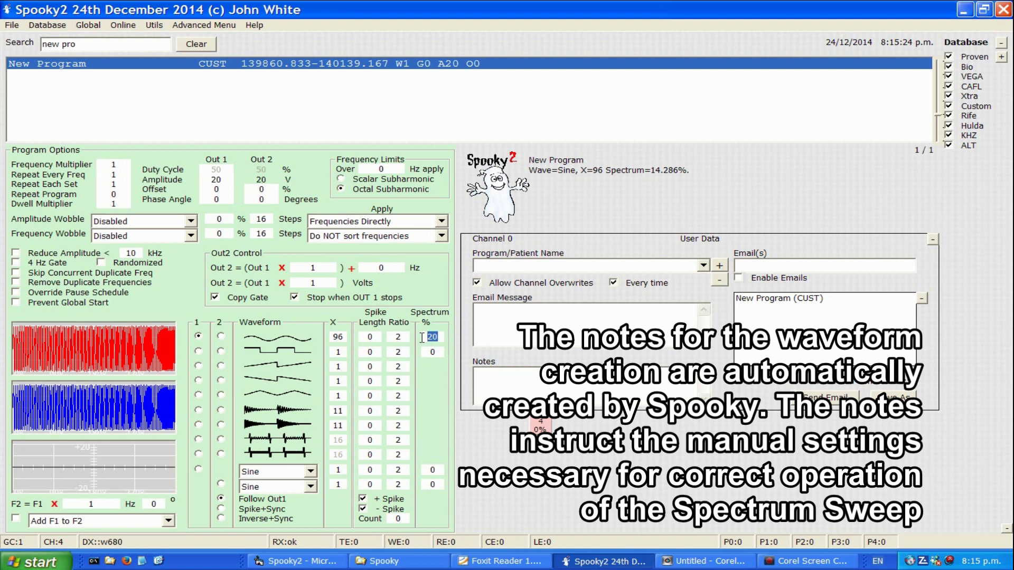
pyautogui.write('14.2')
pyautogui.write('86')
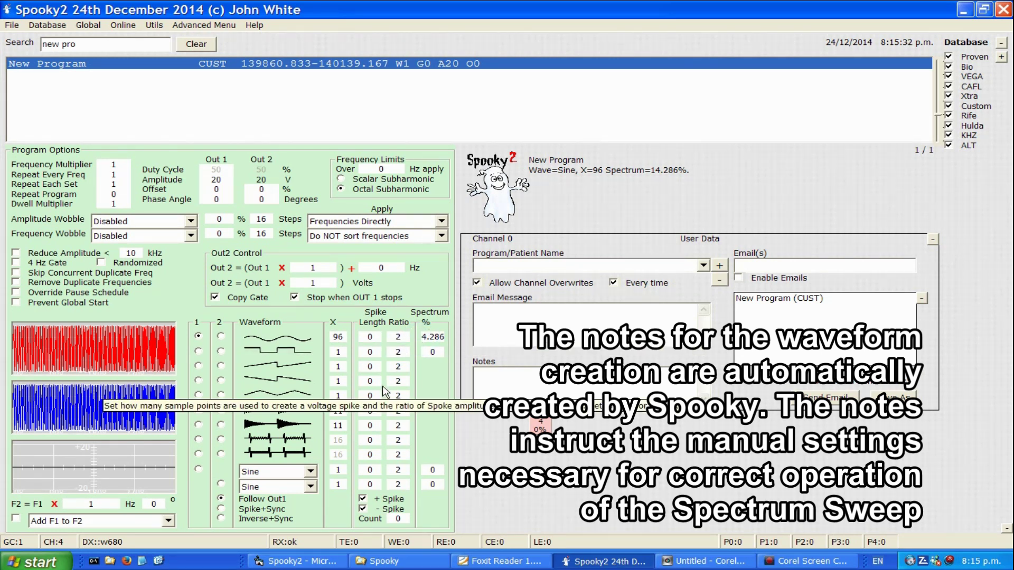
pyautogui.click(428, 351)
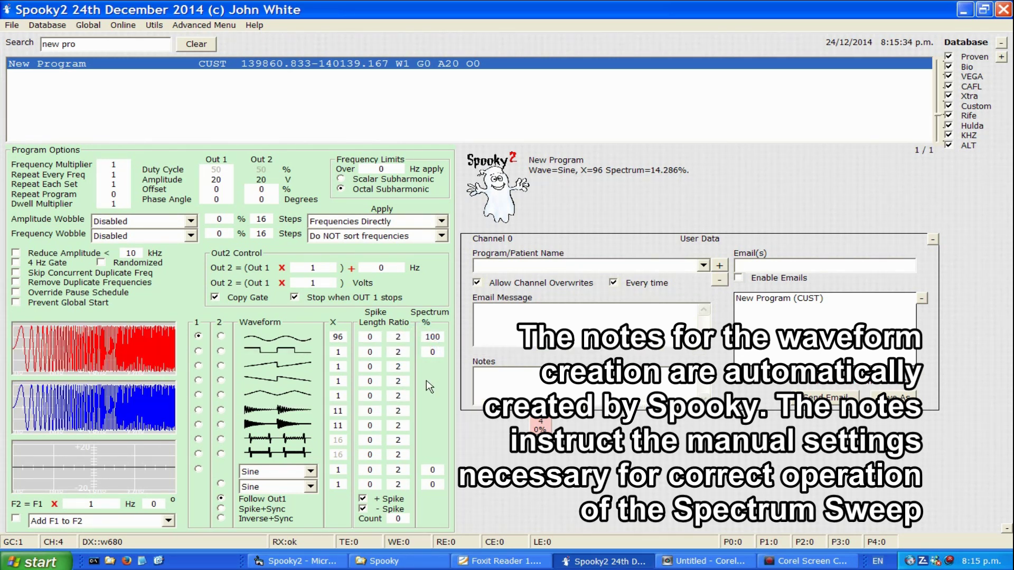
pyautogui.moveTo(440, 337); pyautogui.dragTo(414, 337)
pyautogui.write('14')
pyautogui.write('.286')
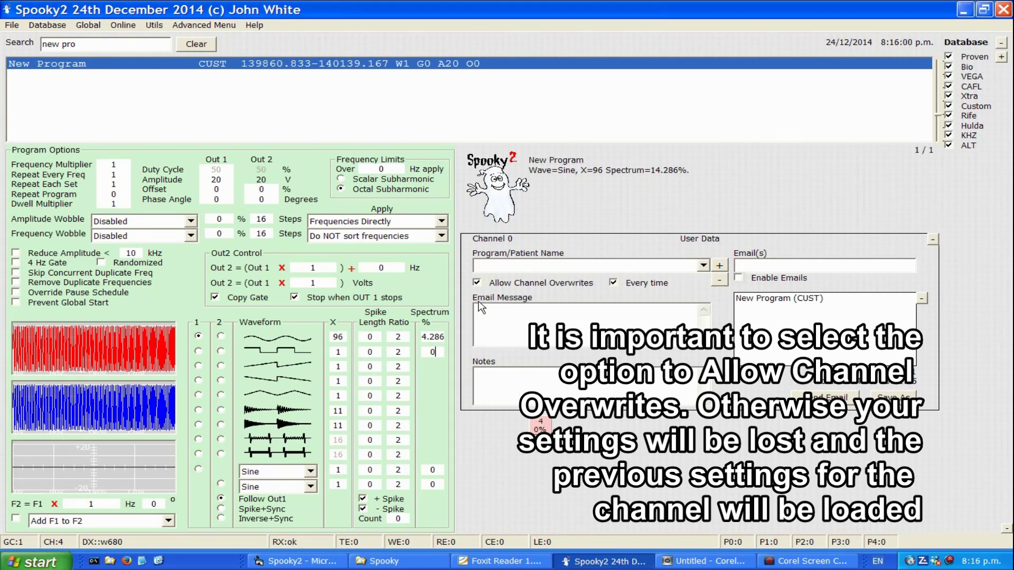
# - Send New Program to channel 4 with channel overwrites allowed, and view and close its channel control
pyautogui.click(478, 282)
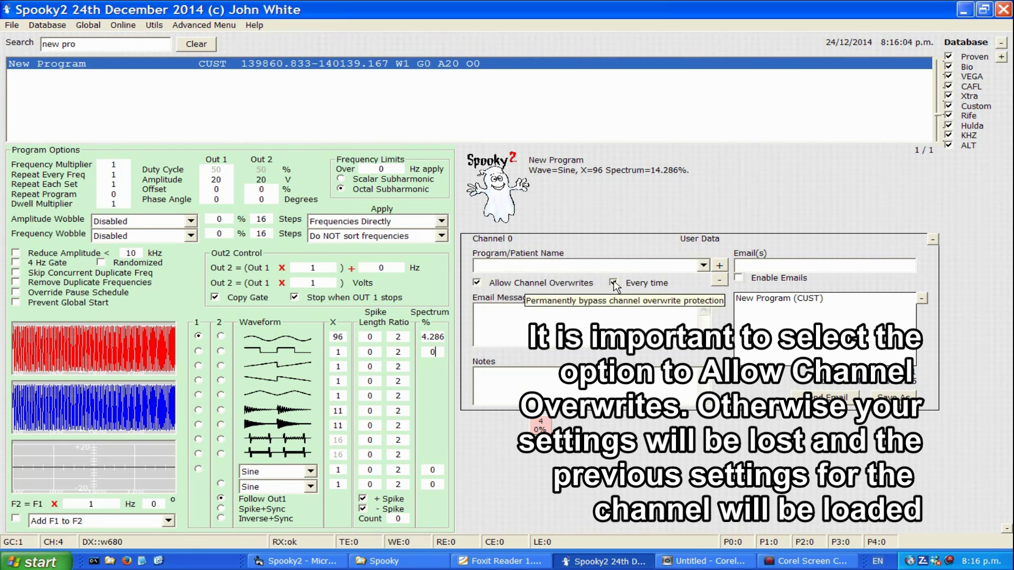
pyautogui.click(534, 425)
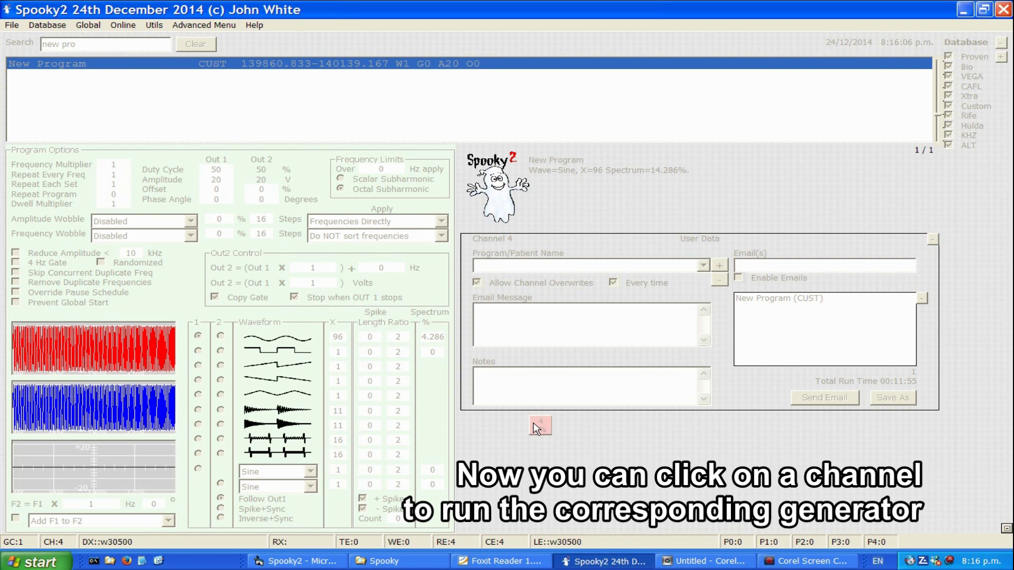
pyautogui.click(540, 425)
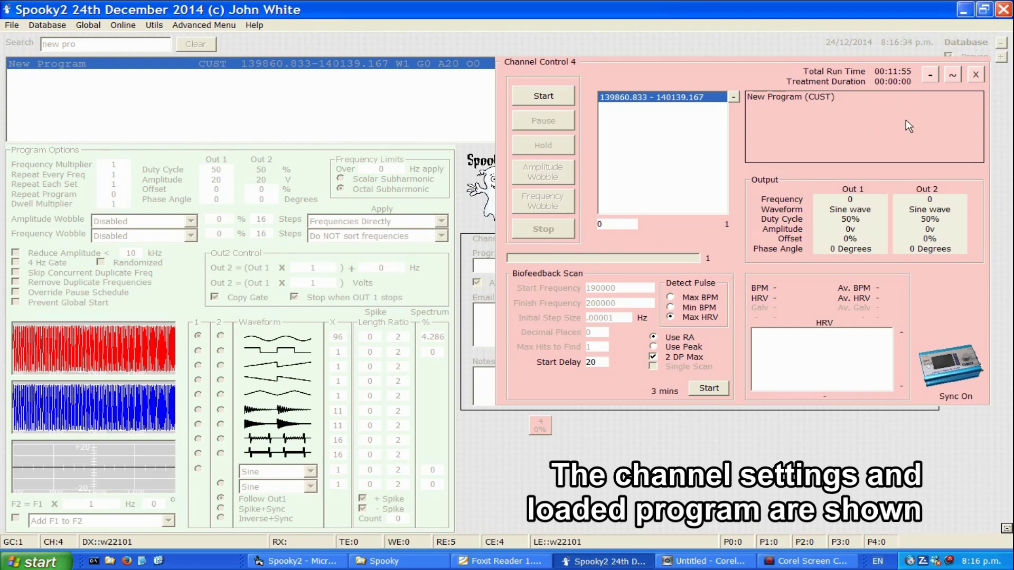
pyautogui.click(974, 75)
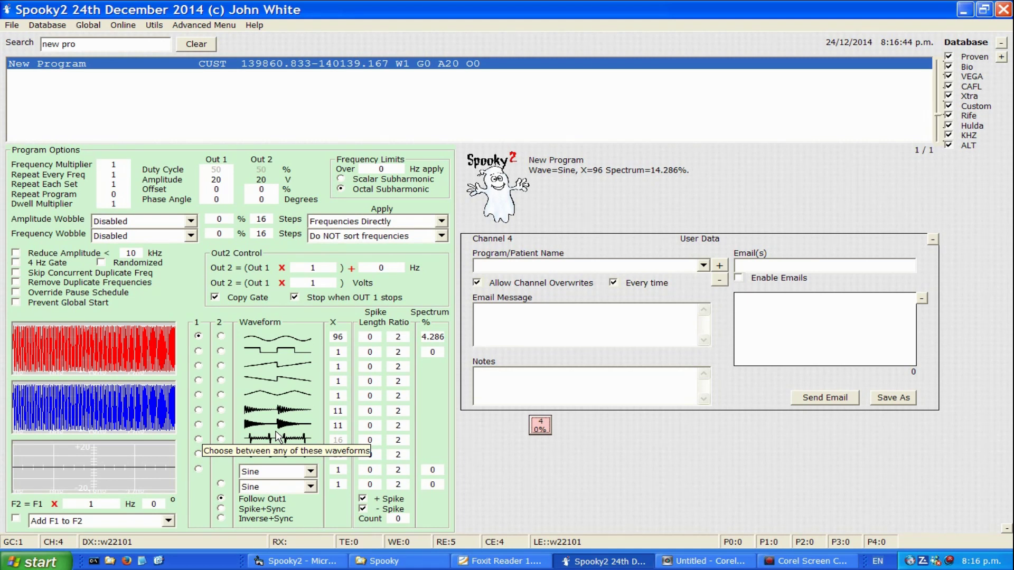
# - Set Out 1 and Out 2 to the square waveform with a duty cycle of 70 %
pyautogui.click(198, 351)
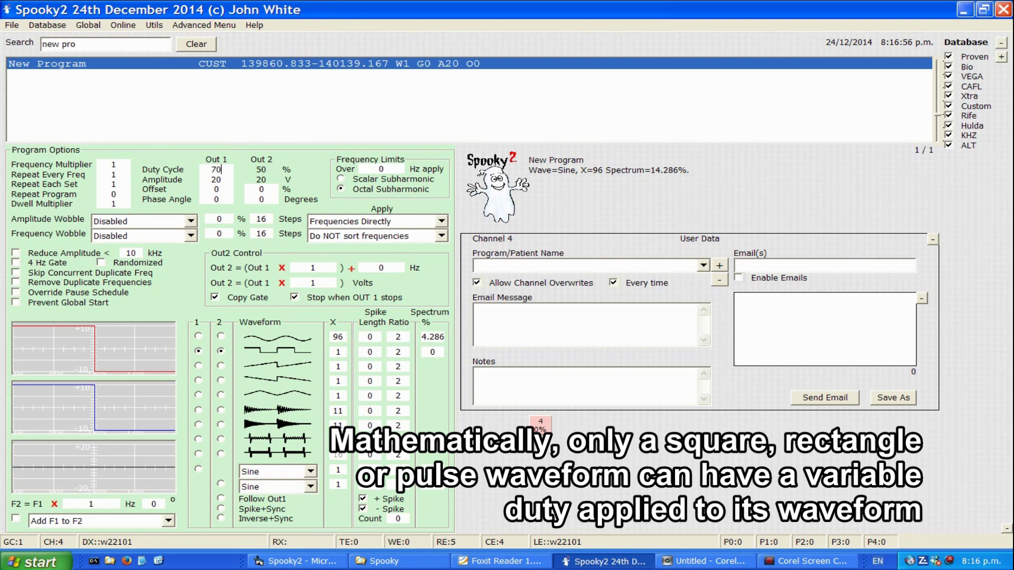
pyautogui.press('Return')
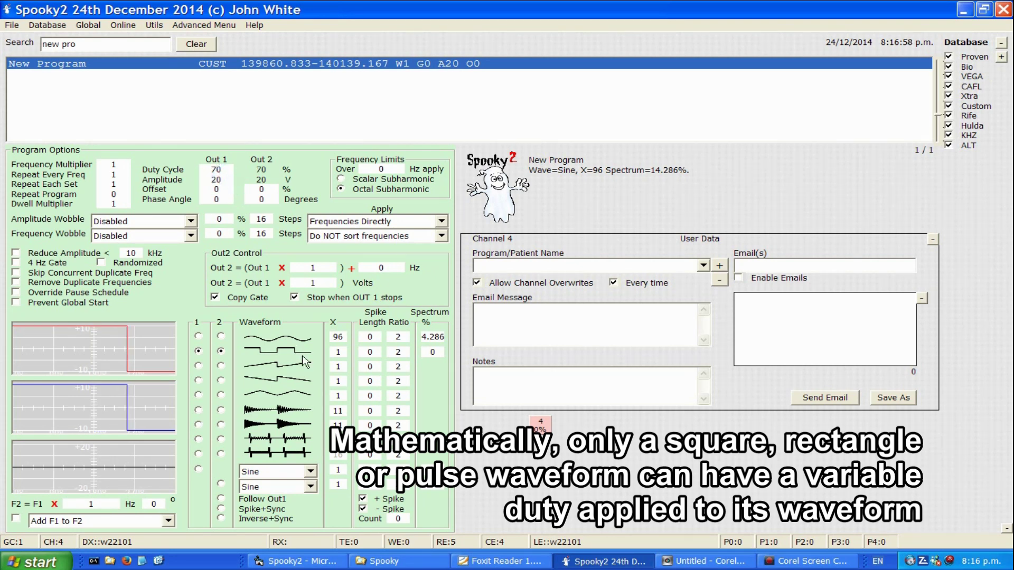
# - Set both Out 1 and Out 2 back to the sine waveform
pyautogui.click(198, 336)
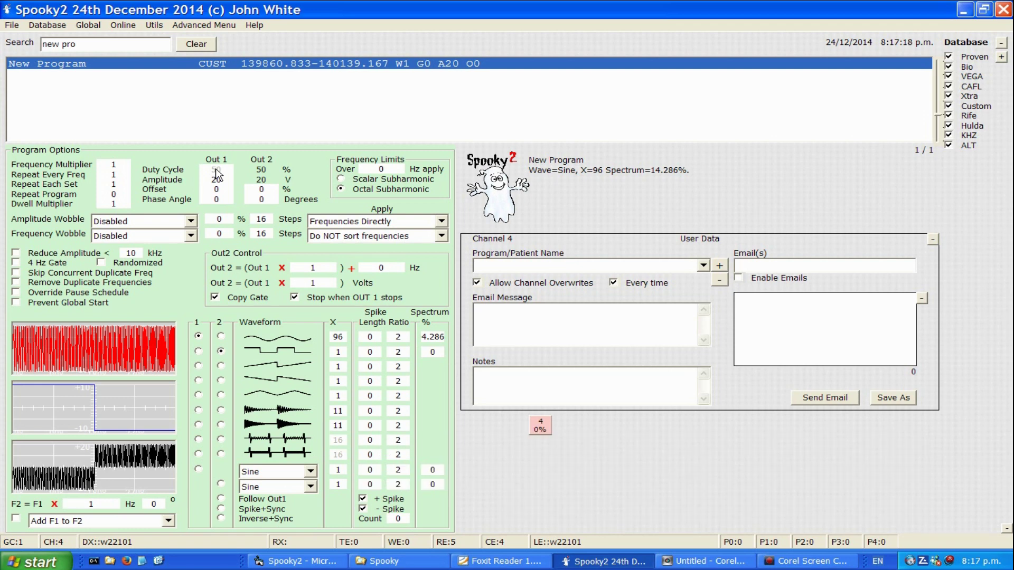
pyautogui.click(220, 335)
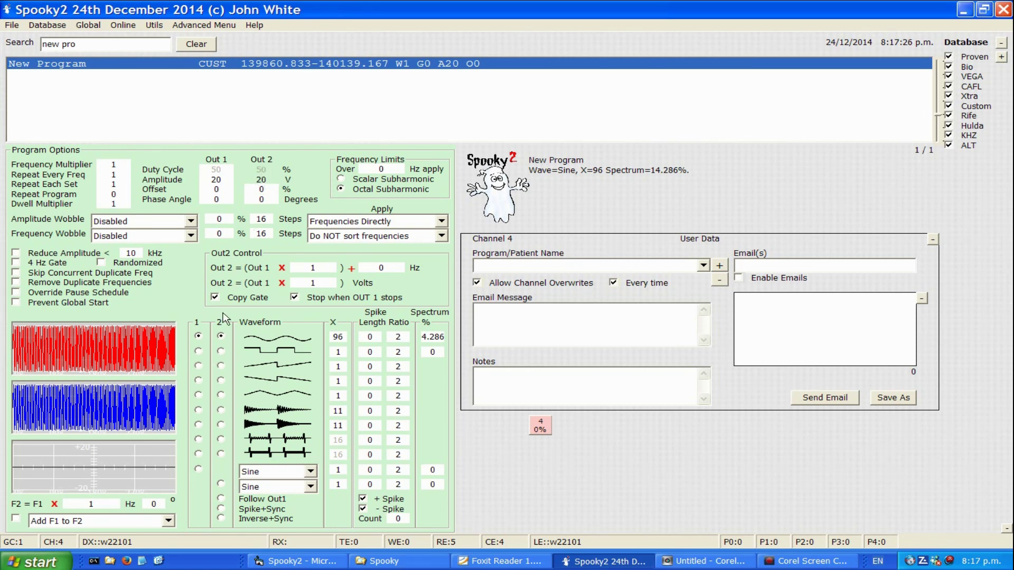
# - Set both Out 1 and Out 2 to the square waveform
pyautogui.click(198, 351)
pyautogui.click(221, 351)
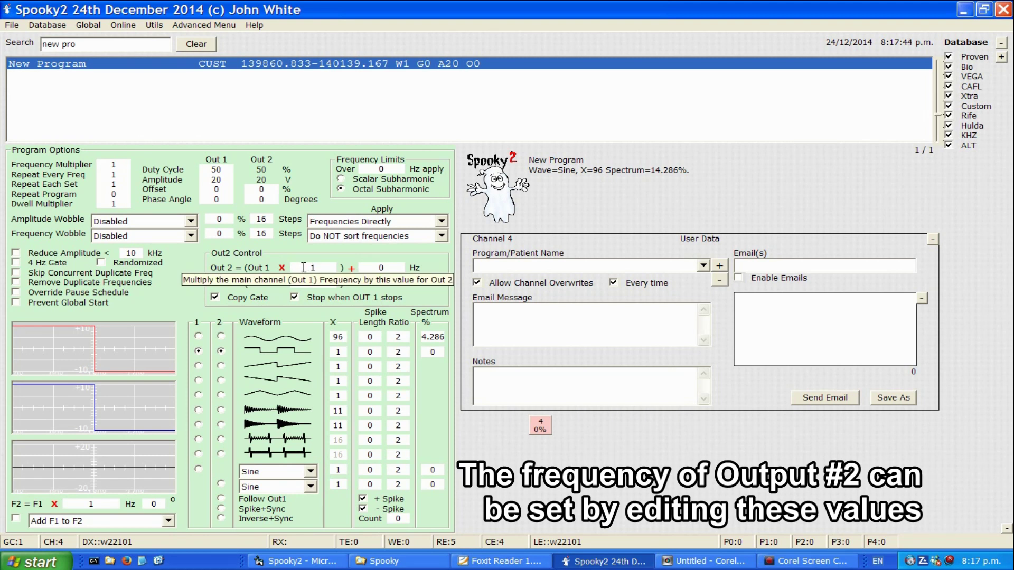
# - Compare the database entries of a dual converge and a dual weighted spectrum sweep, and leave the sweep creator without saving
pyautogui.click(11, 27)
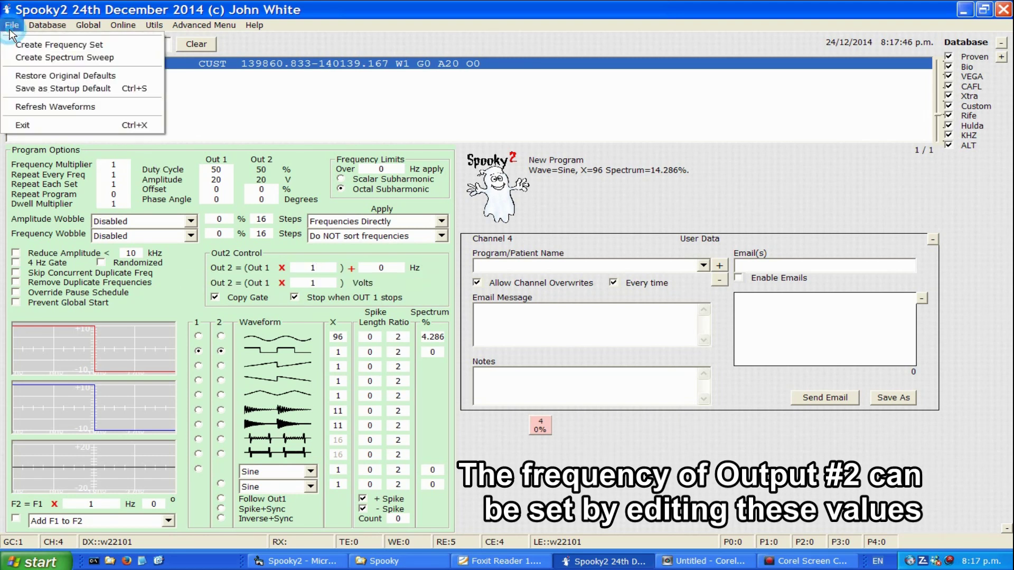
pyautogui.click(19, 56)
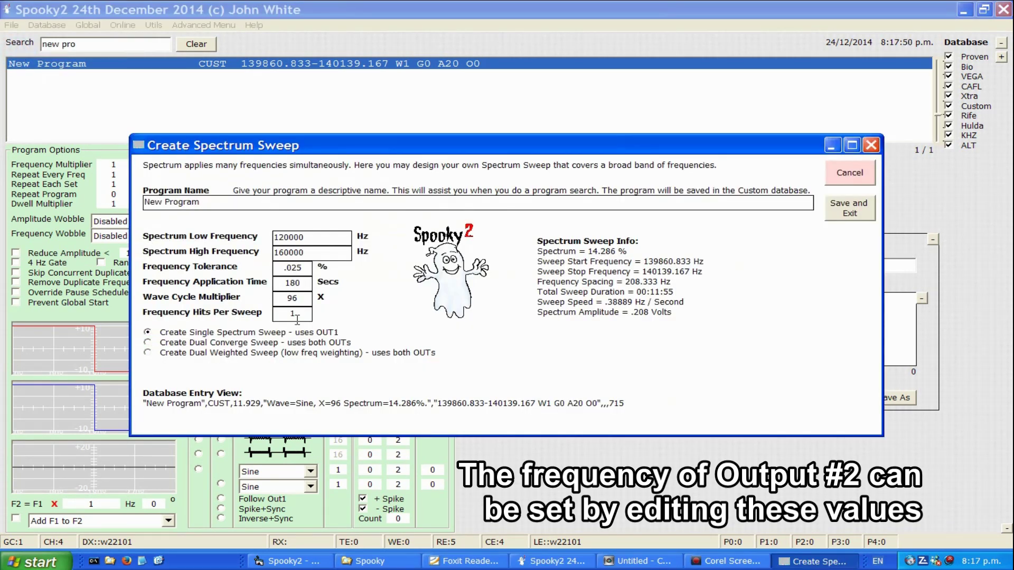
pyautogui.click(149, 343)
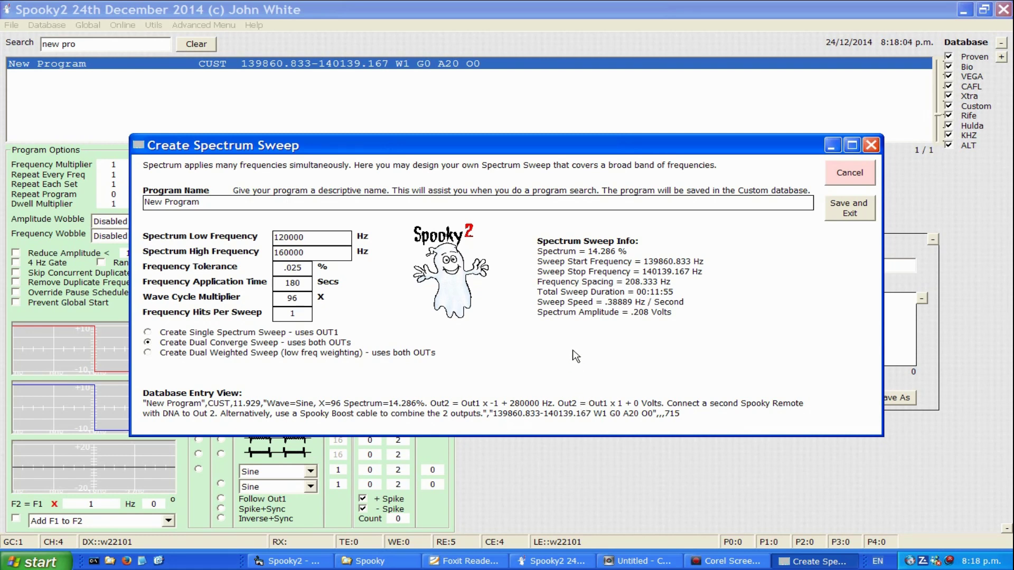
pyautogui.click(150, 354)
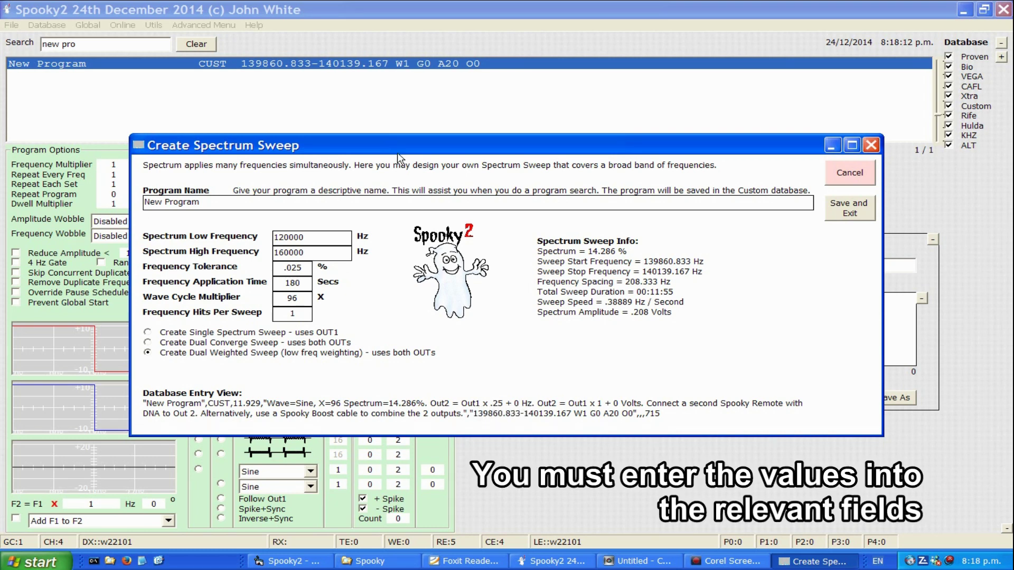
pyautogui.moveTo(397, 148); pyautogui.dragTo(614, 39)
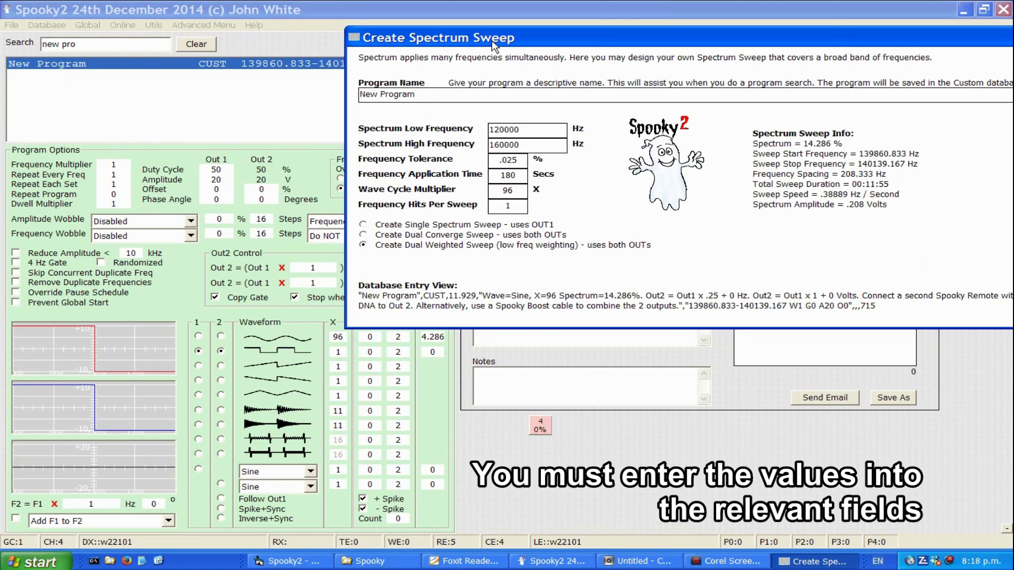
pyautogui.moveTo(492, 40); pyautogui.dragTo(279, 83)
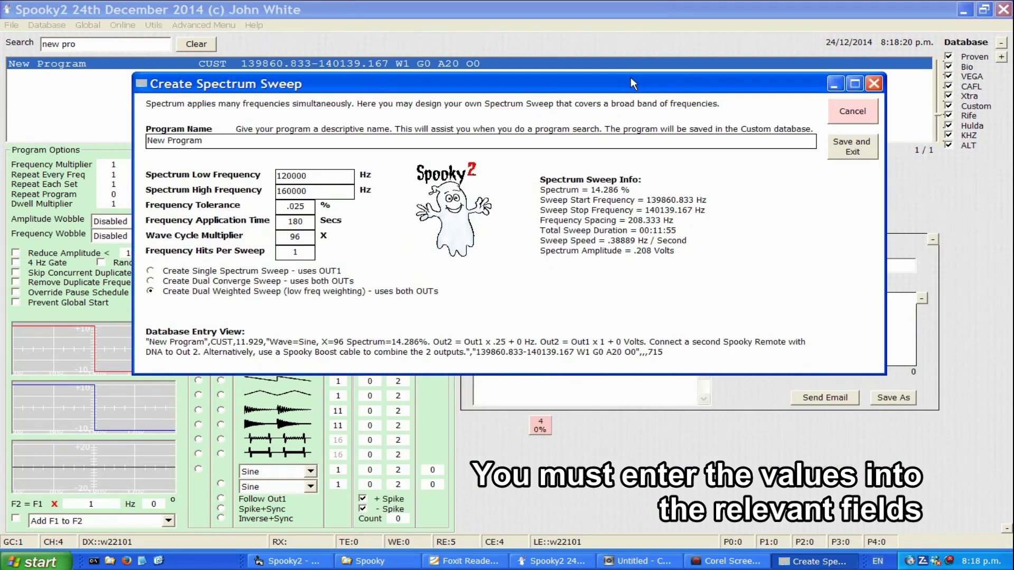
pyautogui.click(849, 115)
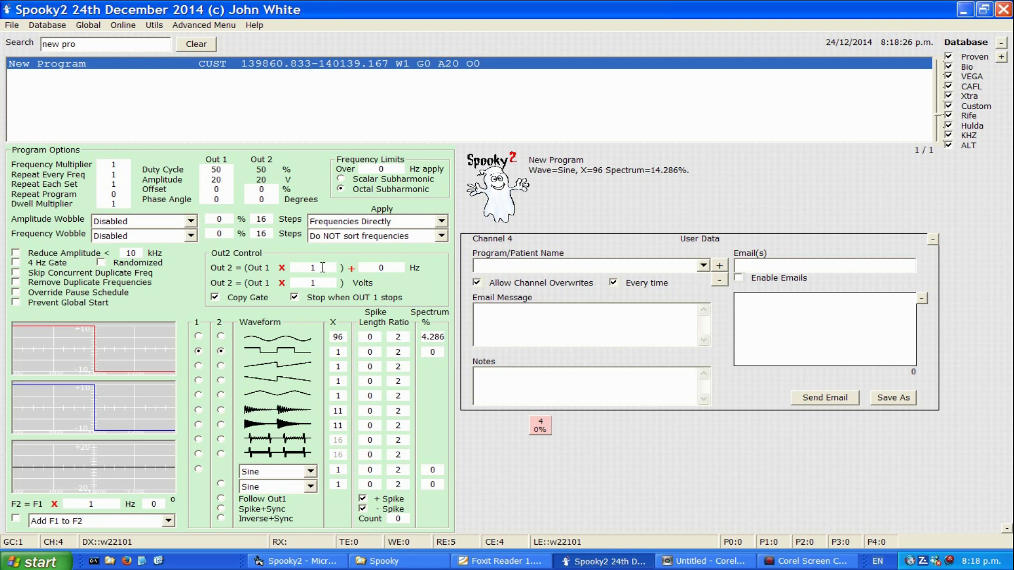
# - Set the Out 2 frequency to Out 1 × 1 + 20 Hz, trying a multiplier of 2 first
pyautogui.moveTo(322, 268); pyautogui.dragTo(300, 268)
pyautogui.write('2')
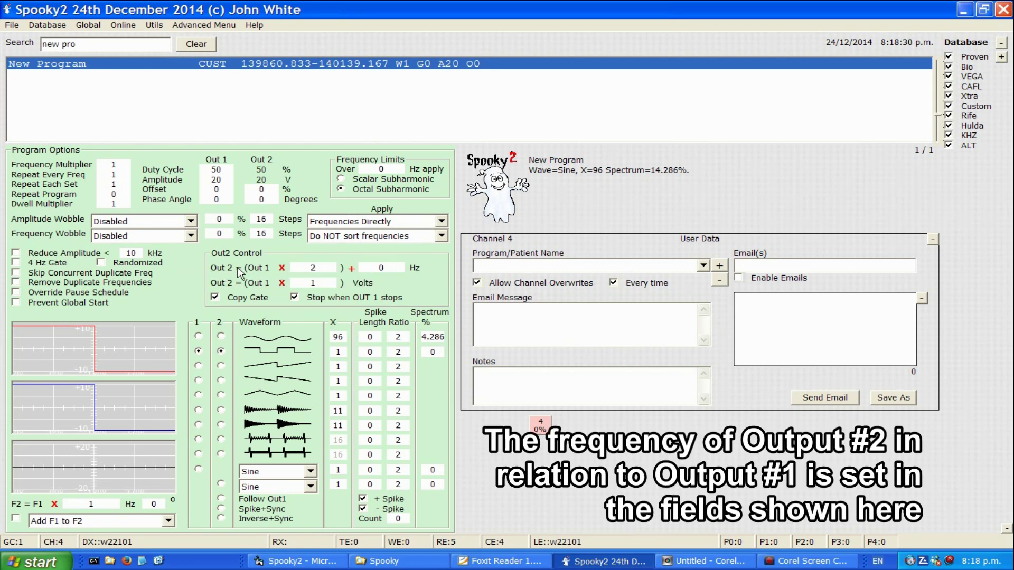
pyautogui.click(319, 267)
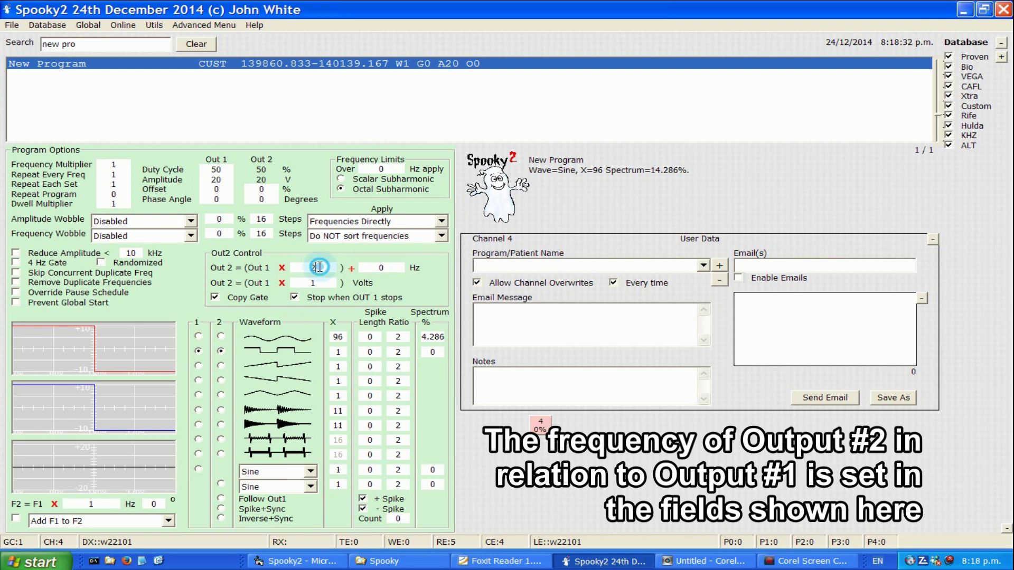
pyautogui.press('BackSpace')
pyautogui.write('1')
pyautogui.doubleClick(372, 268)
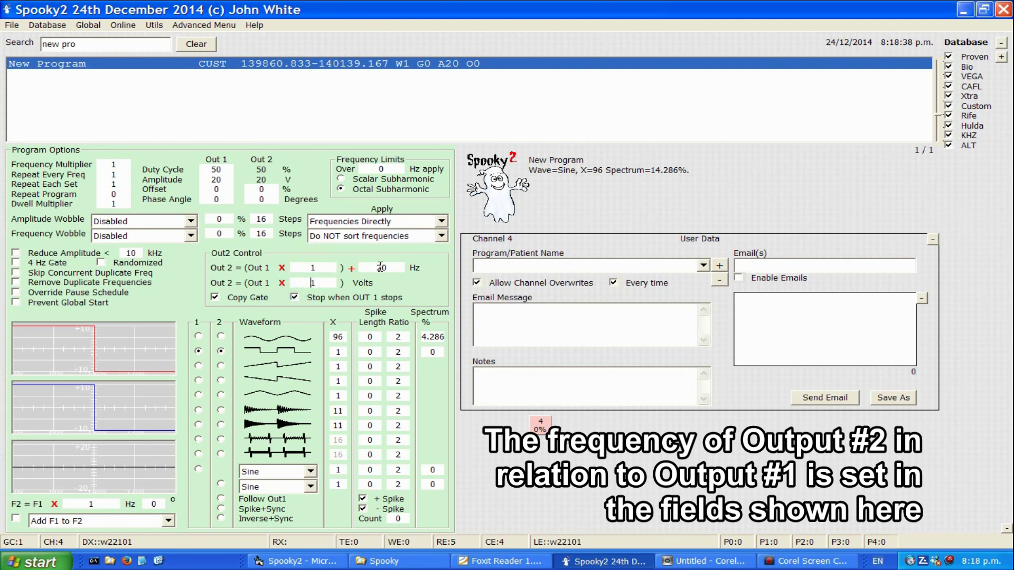
# - Set the Out 2 voltage to follow Out 1 with a multiplier of .5
pyautogui.moveTo(323, 283); pyautogui.dragTo(301, 283)
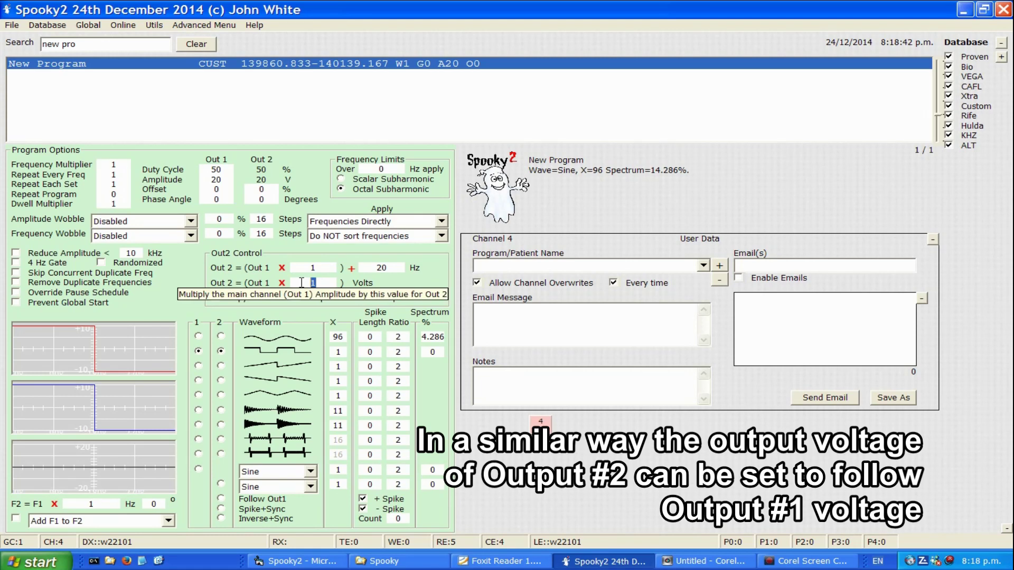
pyautogui.write('.5')
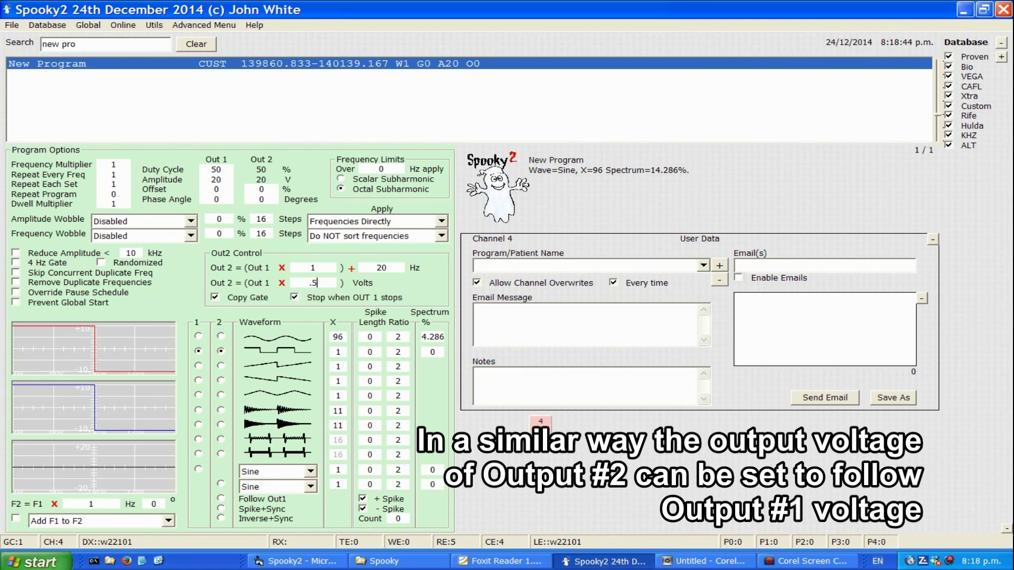
pyautogui.click(308, 266)
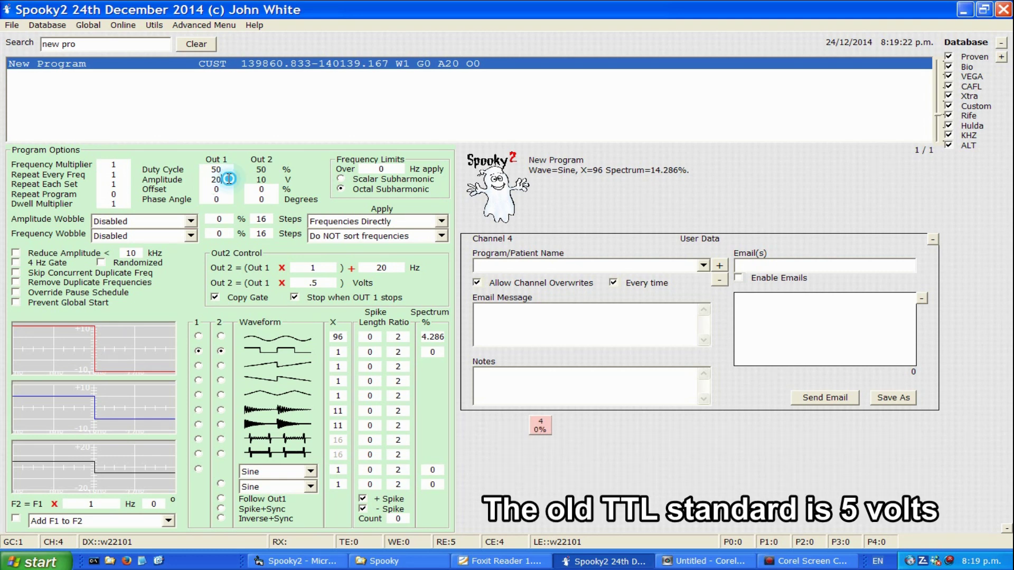
# - Configure Out 1 for the old TTL standard with an amplitude of 5 V and an offset of 100 %
pyautogui.doubleClick(204, 179)
pyautogui.write('5')
pyautogui.doubleClick(225, 189)
pyautogui.write('100')
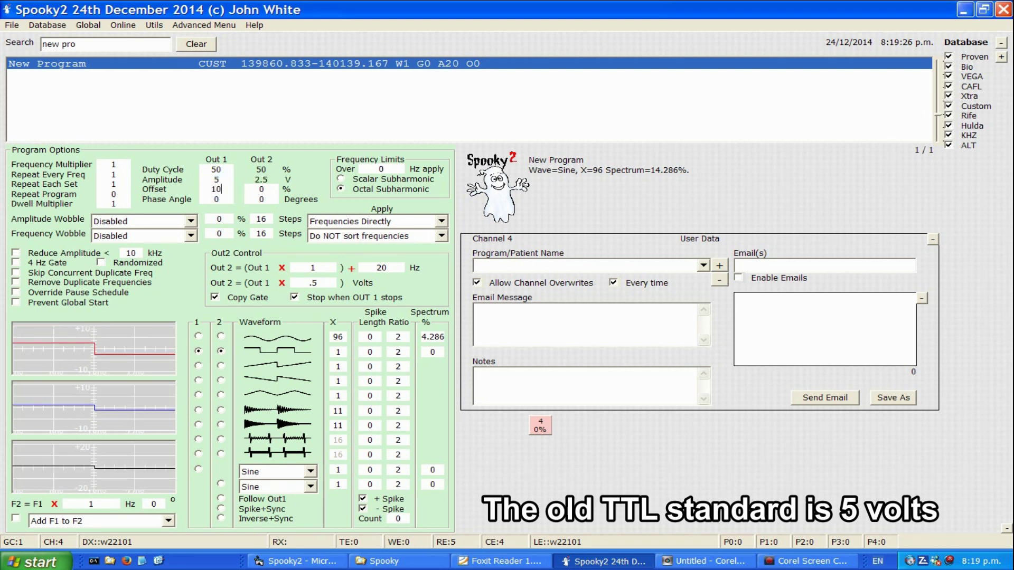
pyautogui.click(227, 199)
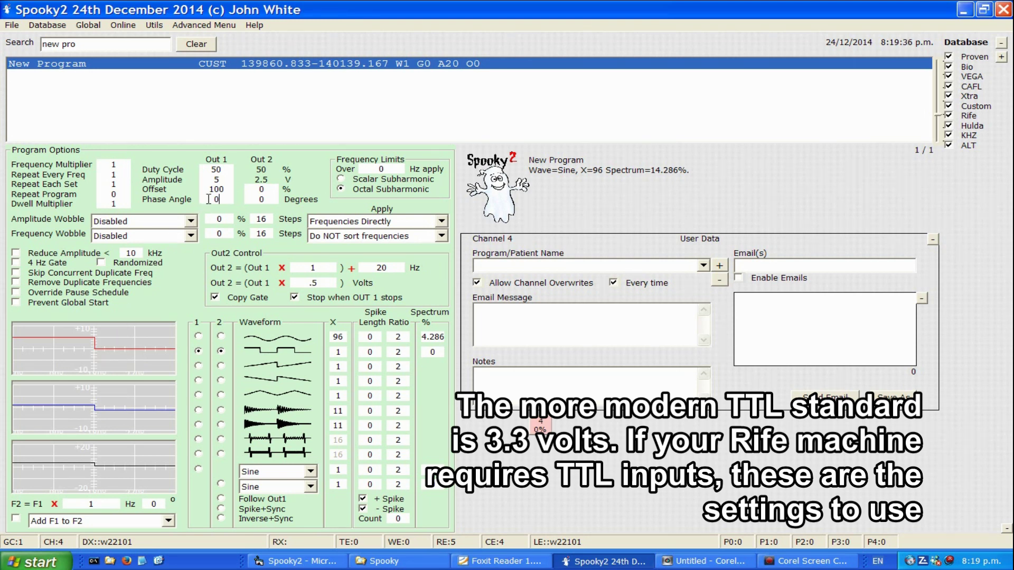
# - Set the Out 1 amplitude to 3.3 V for the modern TTL standard
pyautogui.doubleClick(200, 180)
pyautogui.write('3.3')
pyautogui.click(203, 190)
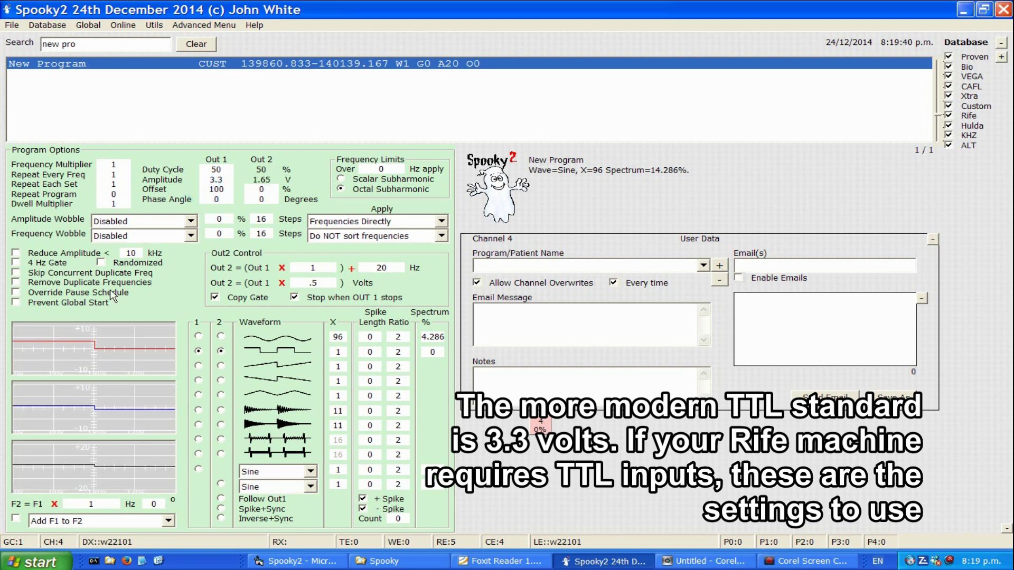